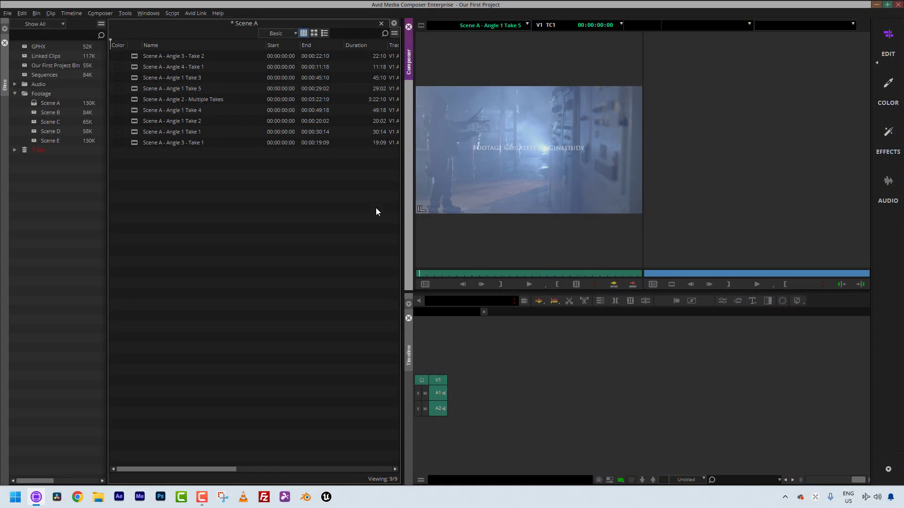
pyautogui.click(158, 177)
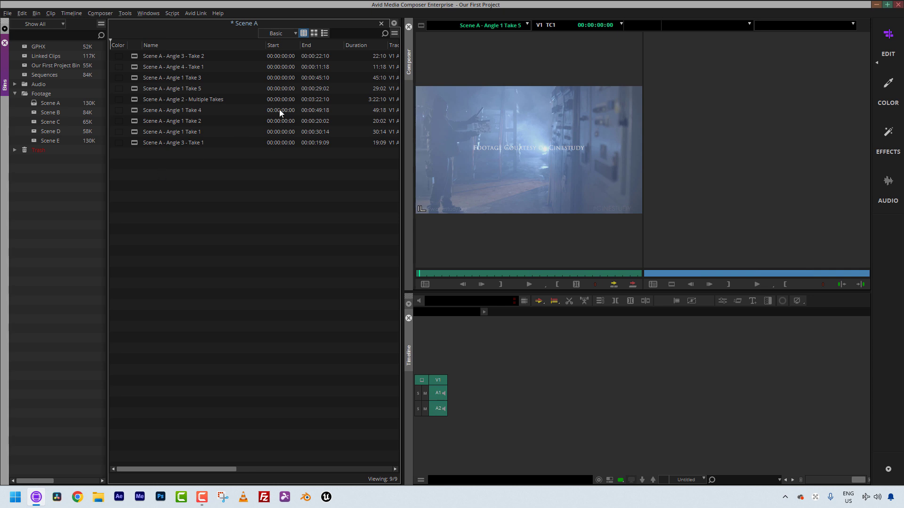
pyautogui.click(314, 33)
pyautogui.click(325, 33)
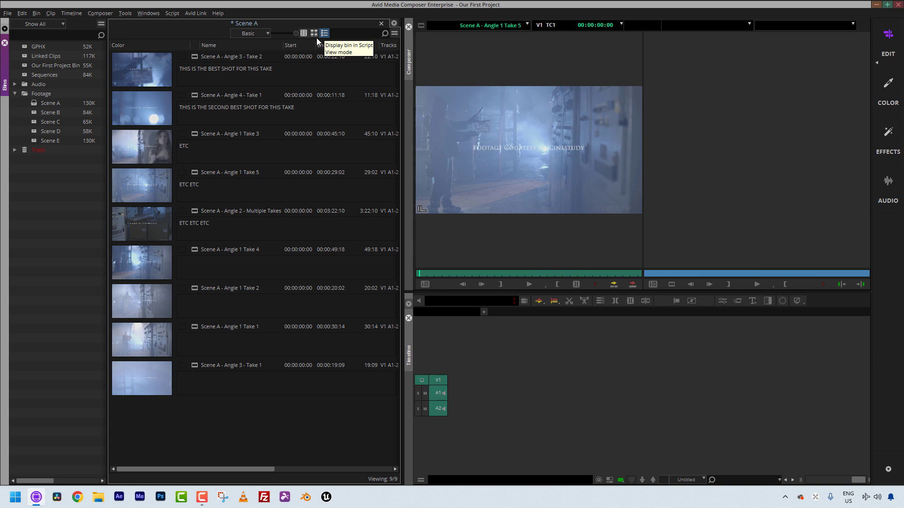
pyautogui.click(304, 33)
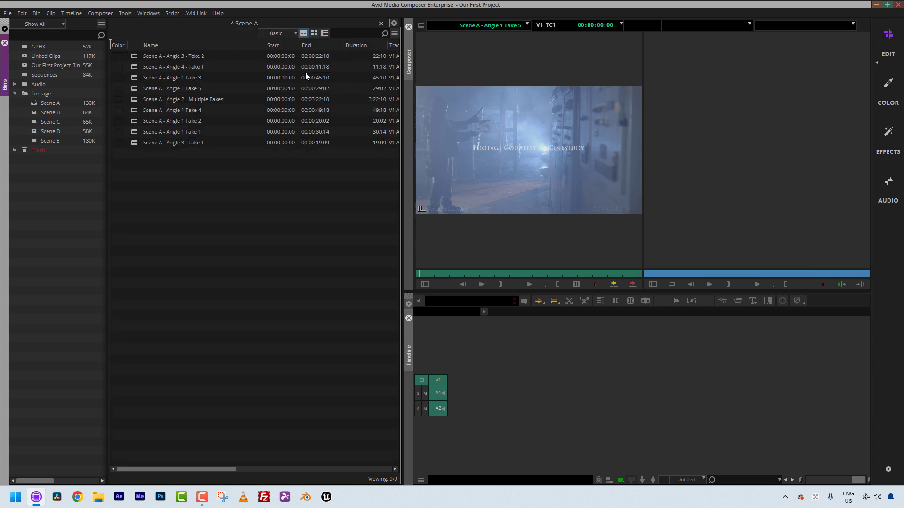
pyautogui.click(293, 33)
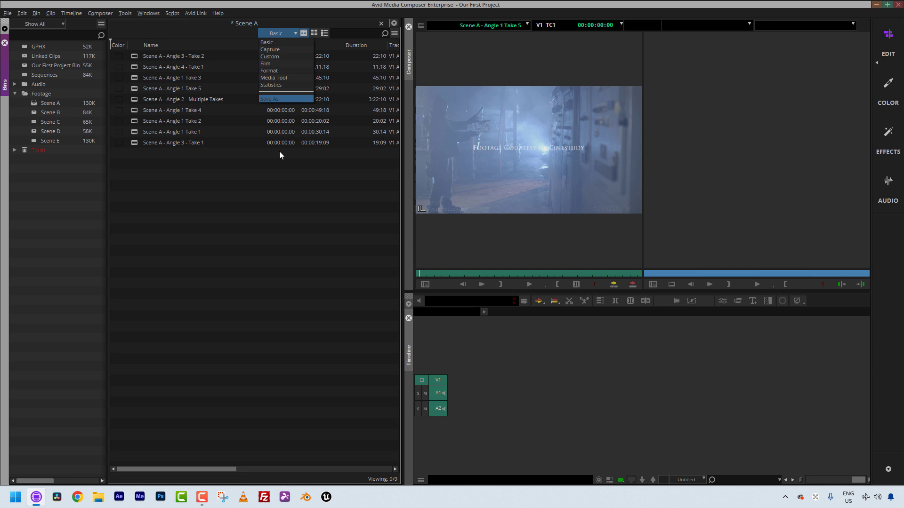
pyautogui.click(272, 27)
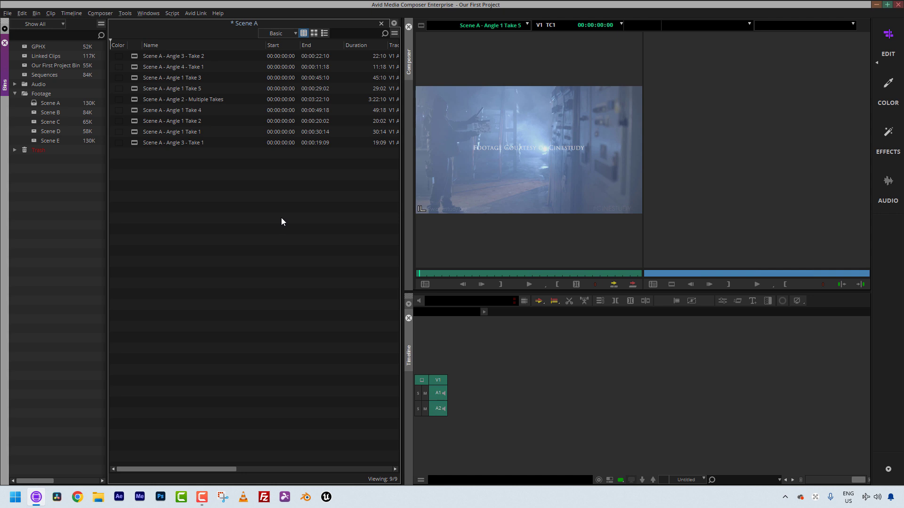
# Delete all seven saved Bin View entries, Basic onward, from the User settings
pyautogui.hotkey('ctrl', '9')
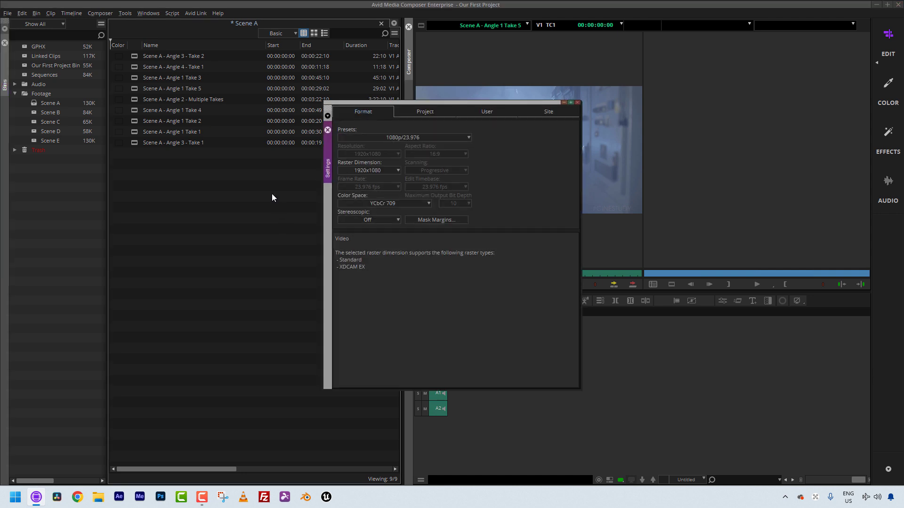
pyautogui.moveTo(420, 103); pyautogui.dragTo(242, 107)
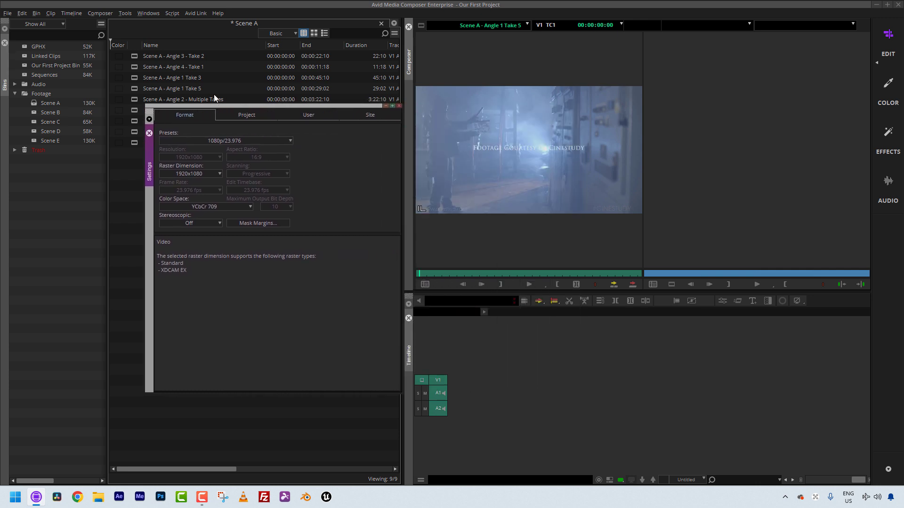
pyautogui.click(309, 115)
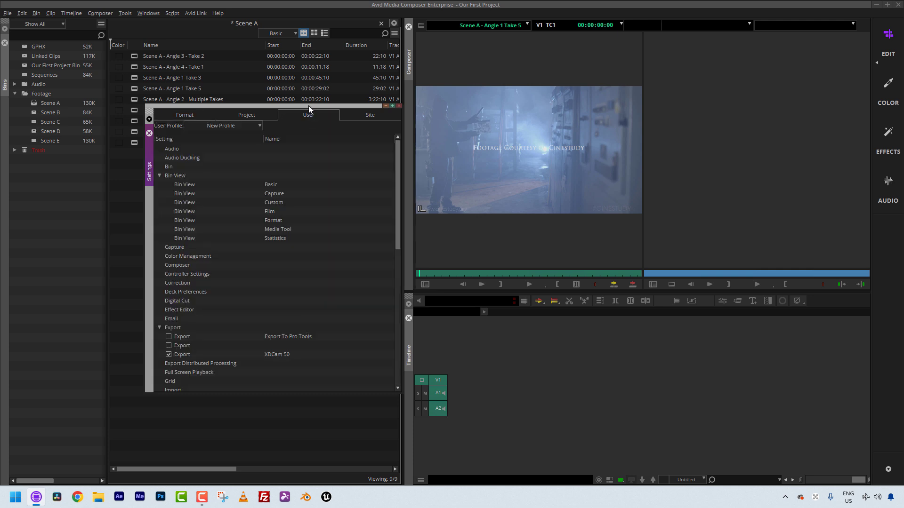
pyautogui.moveTo(309, 106); pyautogui.dragTo(287, 89)
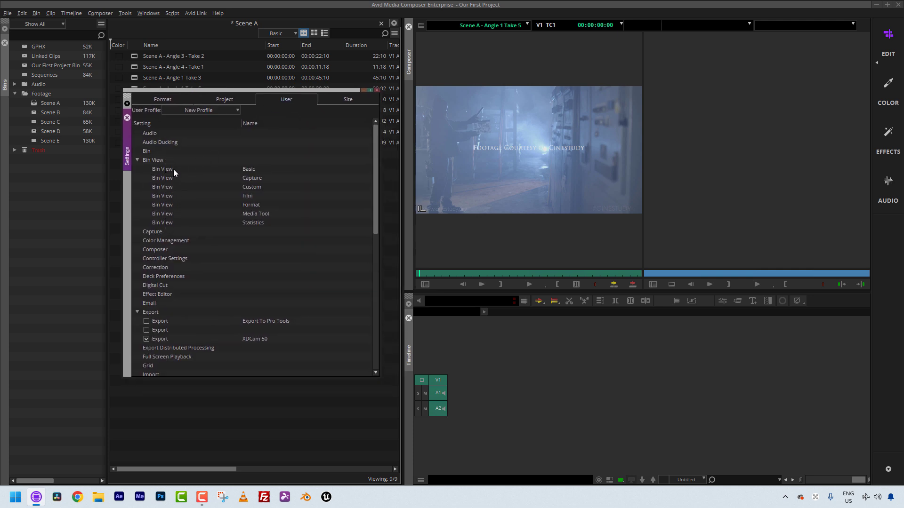
pyautogui.click(256, 167)
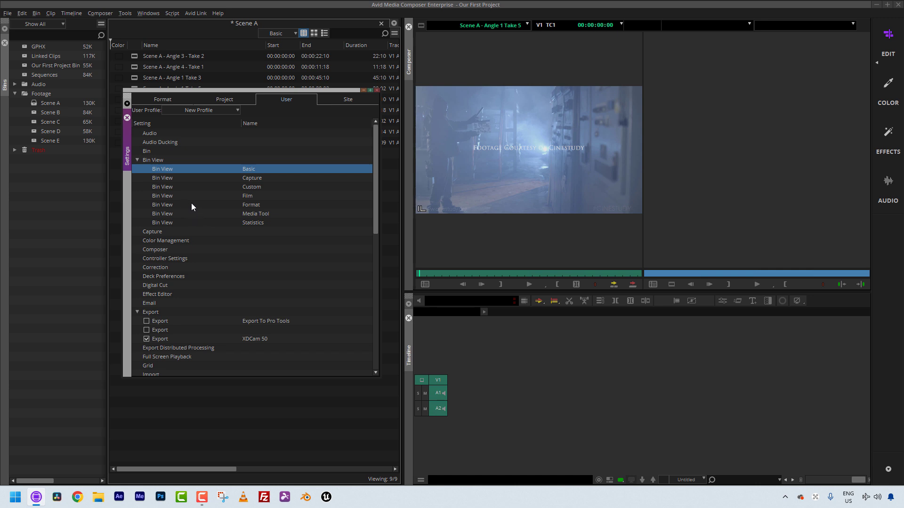
pyautogui.keyDown('shift'); pyautogui.click(177, 223); pyautogui.keyUp('shift')
pyautogui.press('Delete')
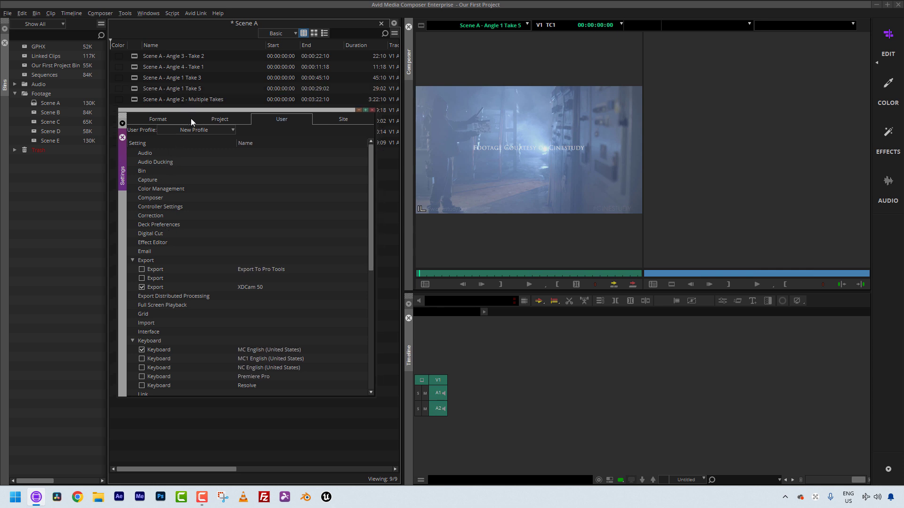
pyautogui.moveTo(190, 118); pyautogui.dragTo(187, 165)
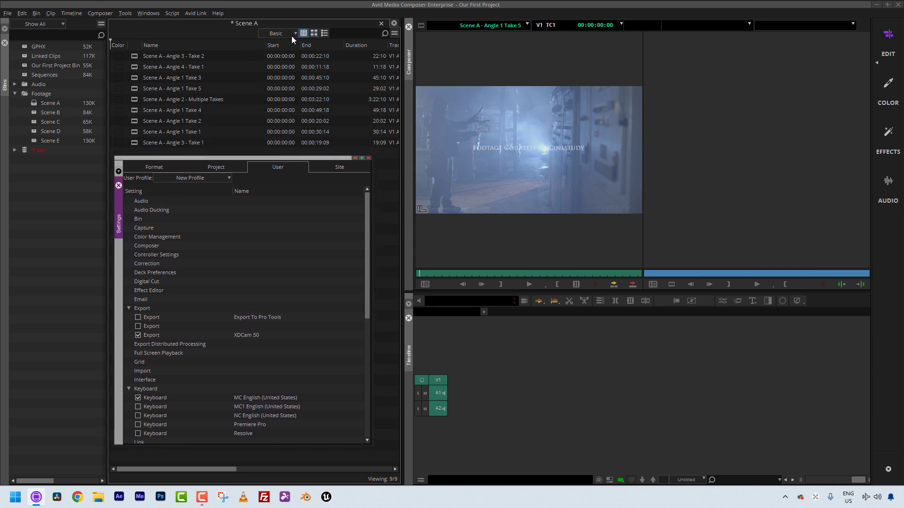
pyautogui.click(368, 158)
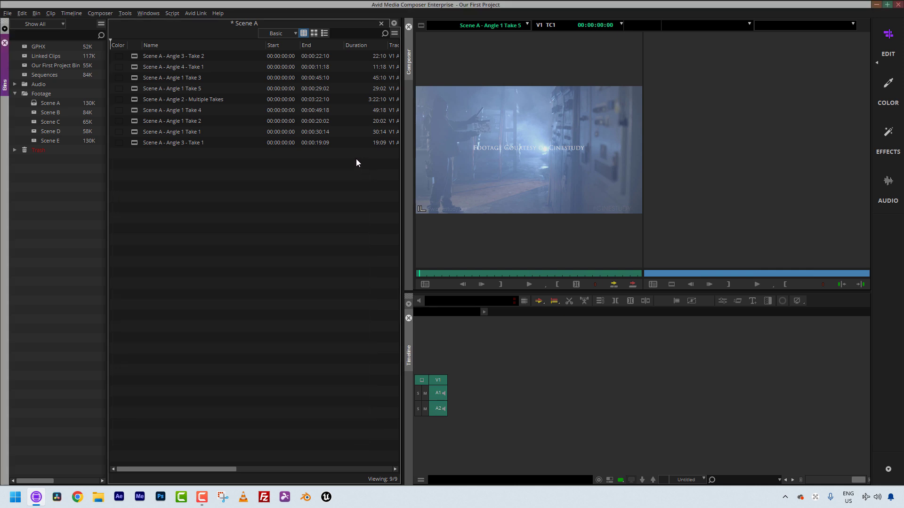
pyautogui.click(292, 32)
# Cancel the View Name prompt so the Scene A bin view stays Untitled
pyautogui.click(284, 45)
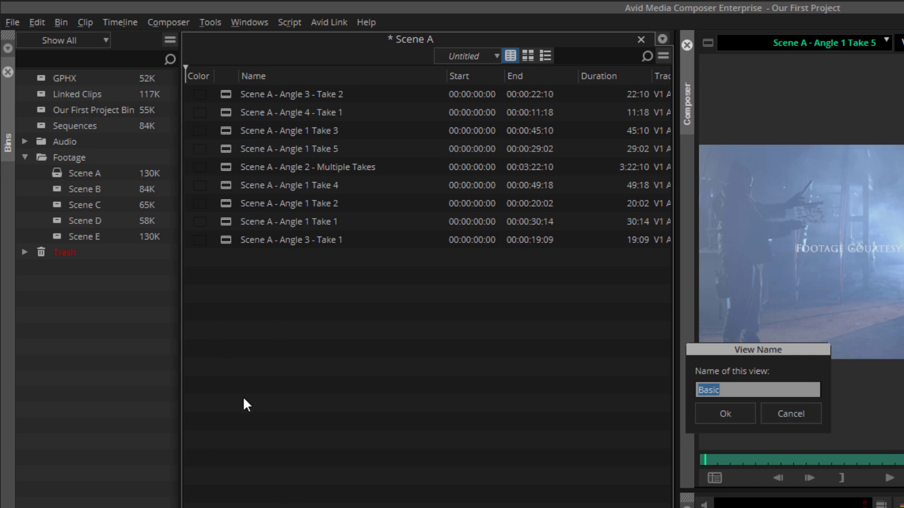
pyautogui.click(806, 412)
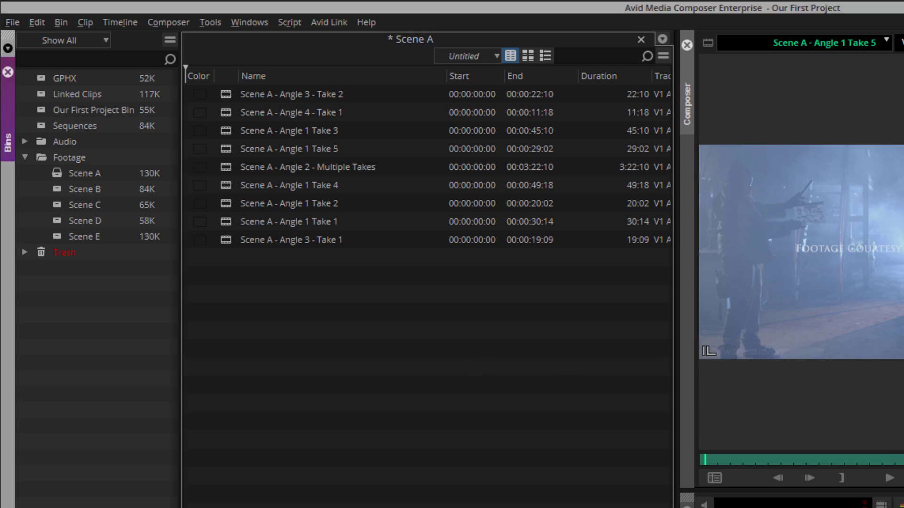
pyautogui.hscroll(15, 429, 157)
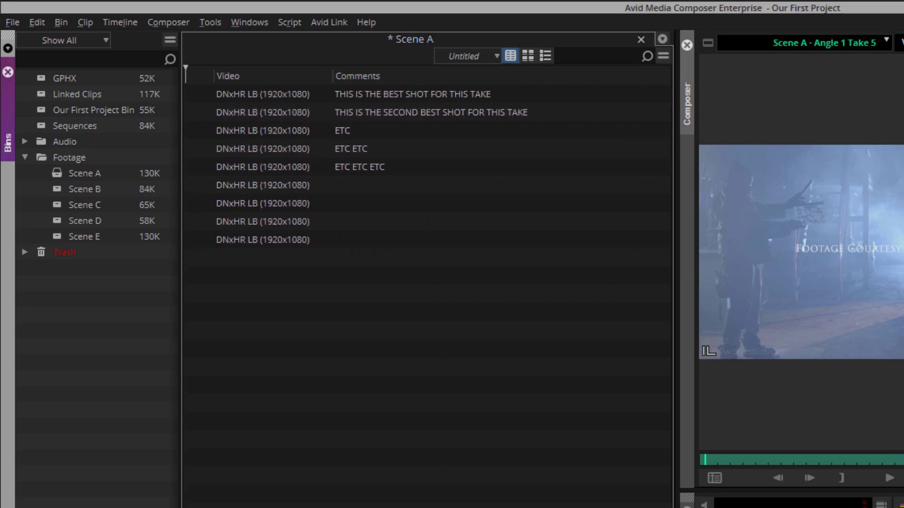
pyautogui.hscroll(-15, 428, 158)
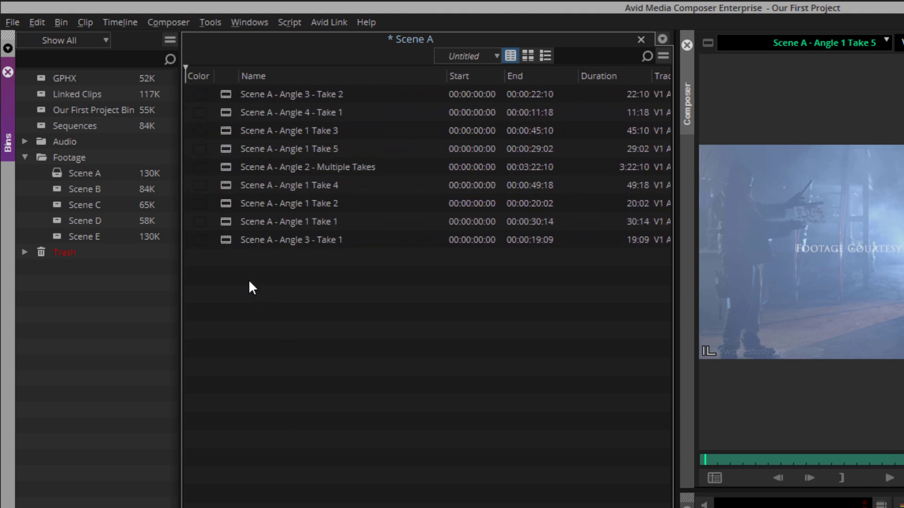
# Open the Bin Column Selection dialog for Scene A, centred over the bin
pyautogui.click(665, 56)
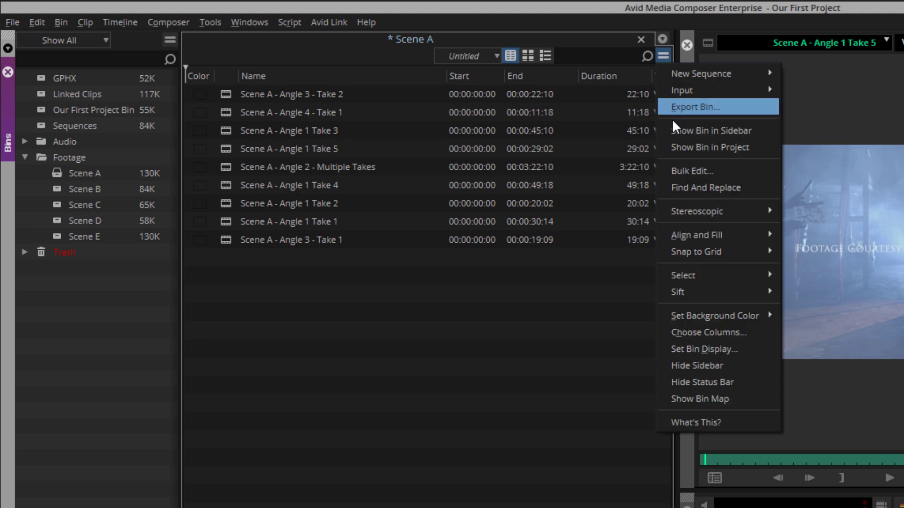
pyautogui.click(685, 333)
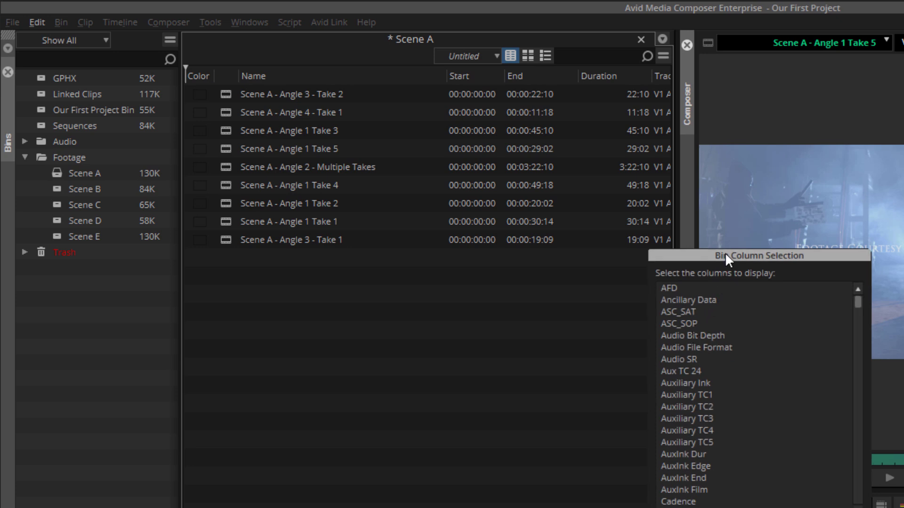
pyautogui.moveTo(725, 252); pyautogui.dragTo(419, 119)
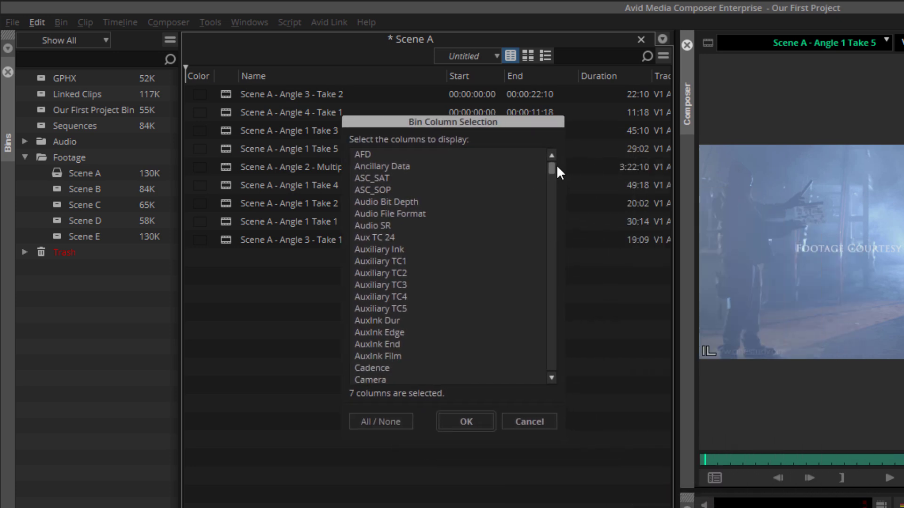
pyautogui.moveTo(551, 170); pyautogui.dragTo(553, 253)
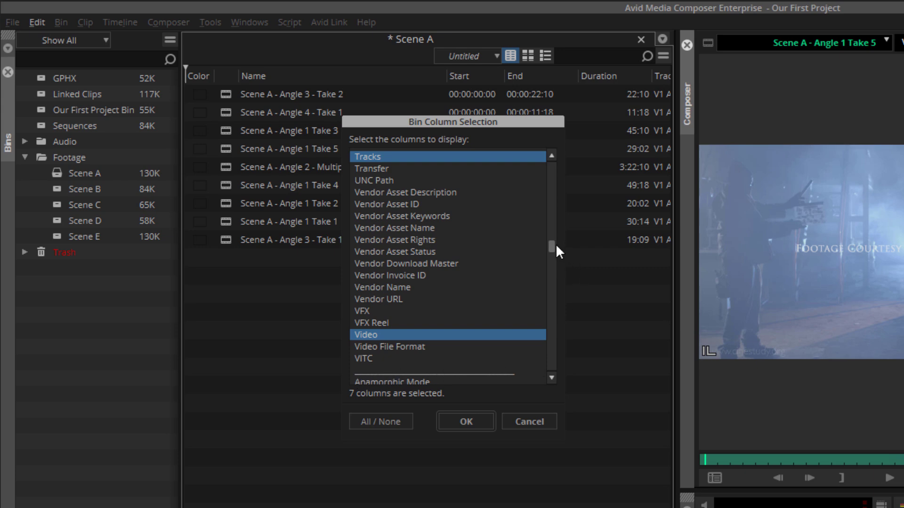
pyautogui.moveTo(556, 244); pyautogui.dragTo(579, 146)
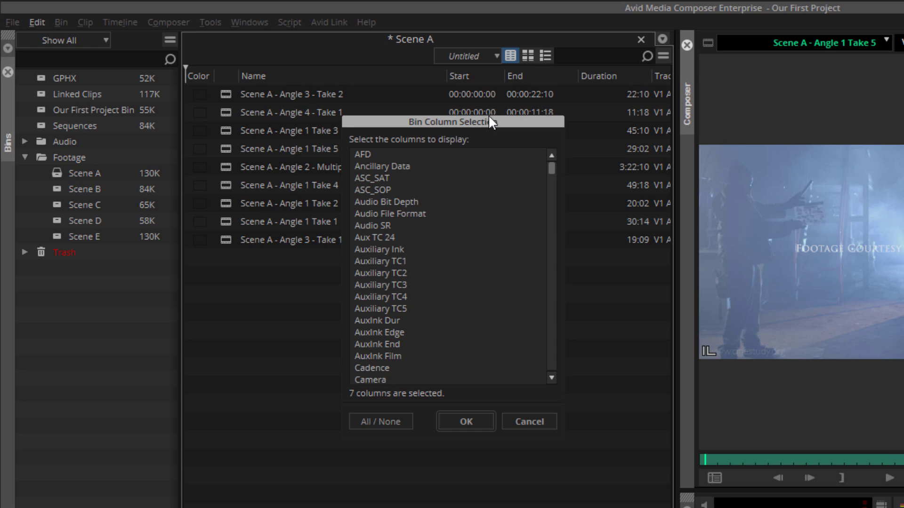
# Clear every column, then choose Duration, End and Start for display
pyautogui.click(392, 420)
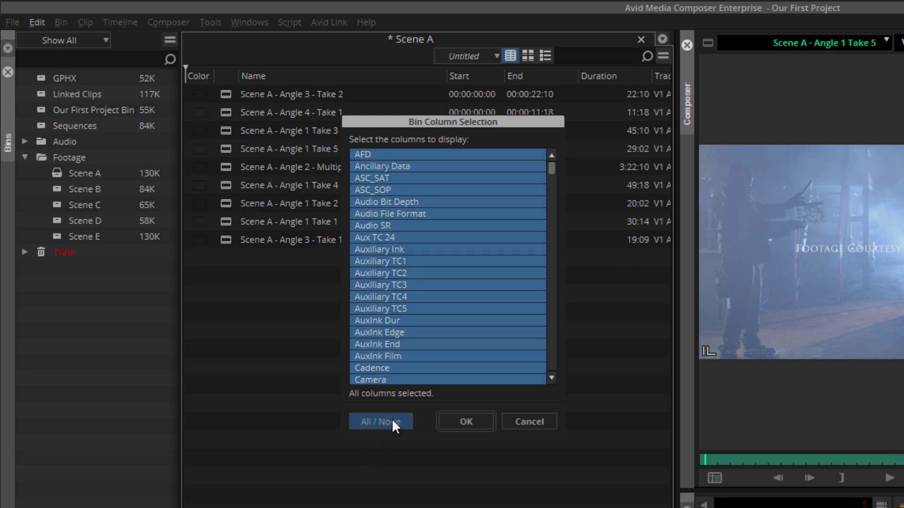
pyautogui.click(392, 419)
pyautogui.moveTo(552, 167); pyautogui.dragTo(561, 150)
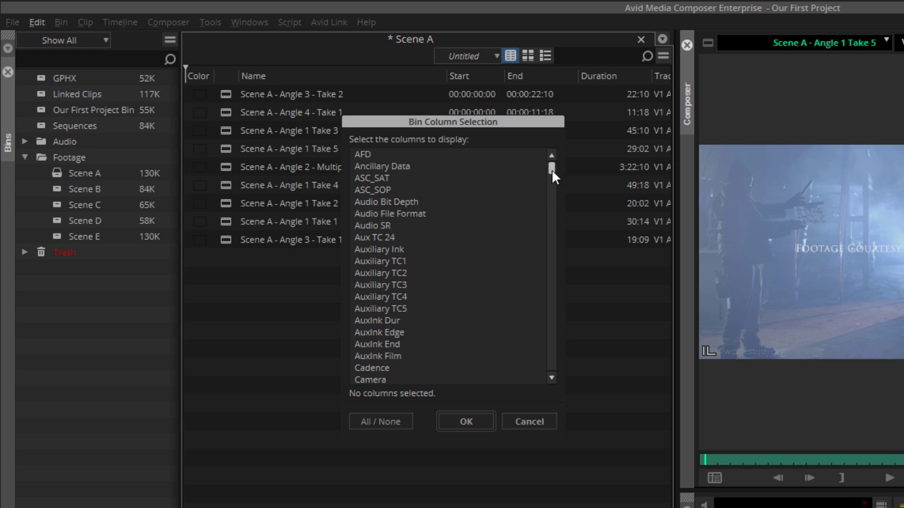
pyautogui.moveTo(552, 170); pyautogui.dragTo(557, 182)
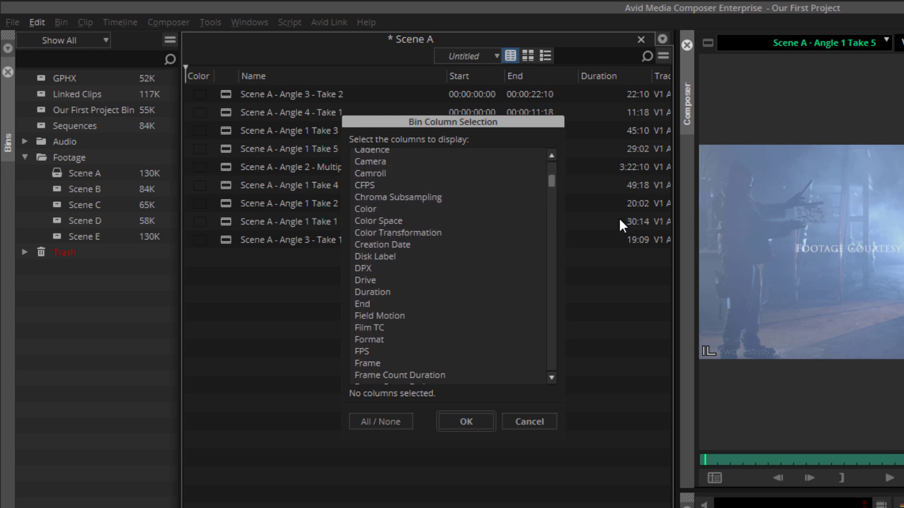
pyautogui.moveTo(381, 292); pyautogui.dragTo(381, 301)
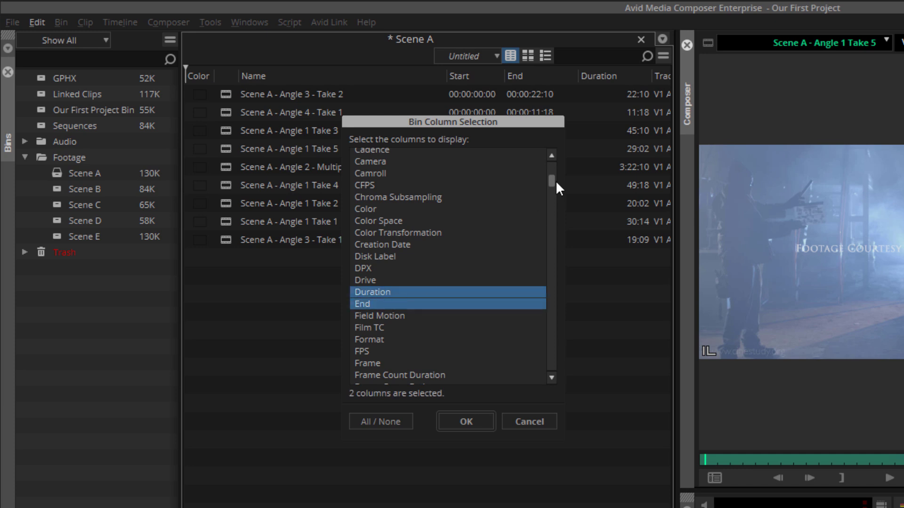
pyautogui.moveTo(556, 184); pyautogui.dragTo(558, 232)
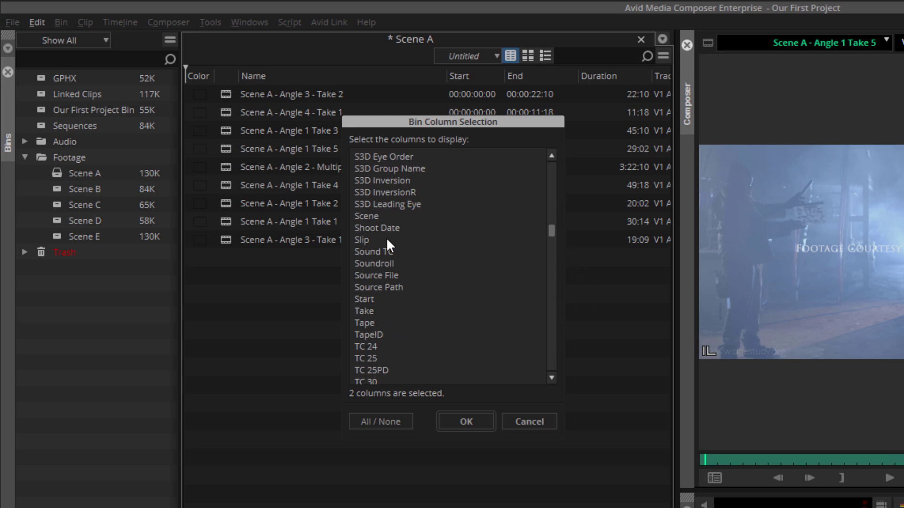
pyautogui.click(378, 300)
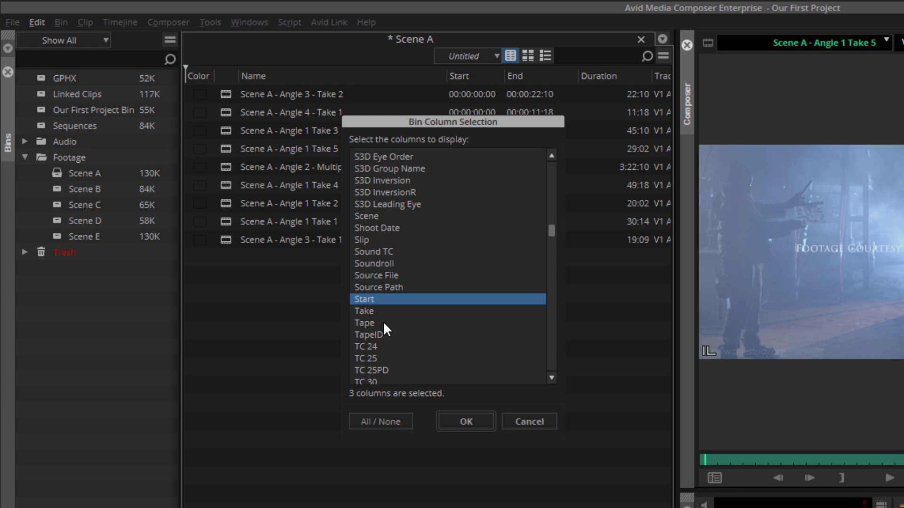
# Deselect the briefly added Tape and Drive columns and apply the four-column layout
pyautogui.click(383, 323)
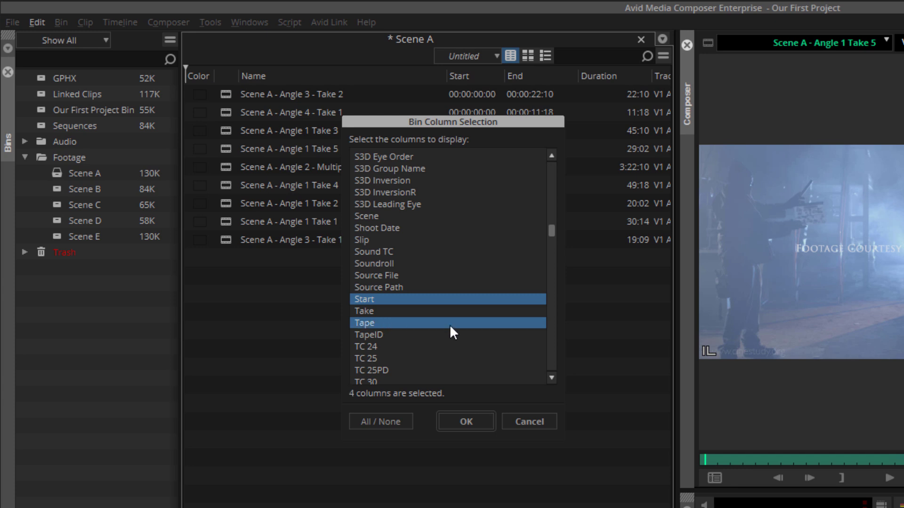
pyautogui.moveTo(553, 234); pyautogui.dragTo(564, 192)
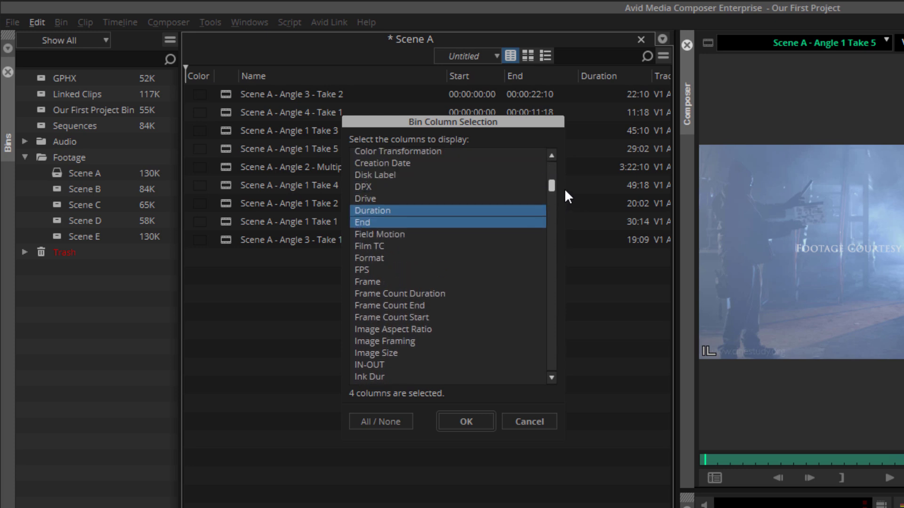
pyautogui.click(377, 198)
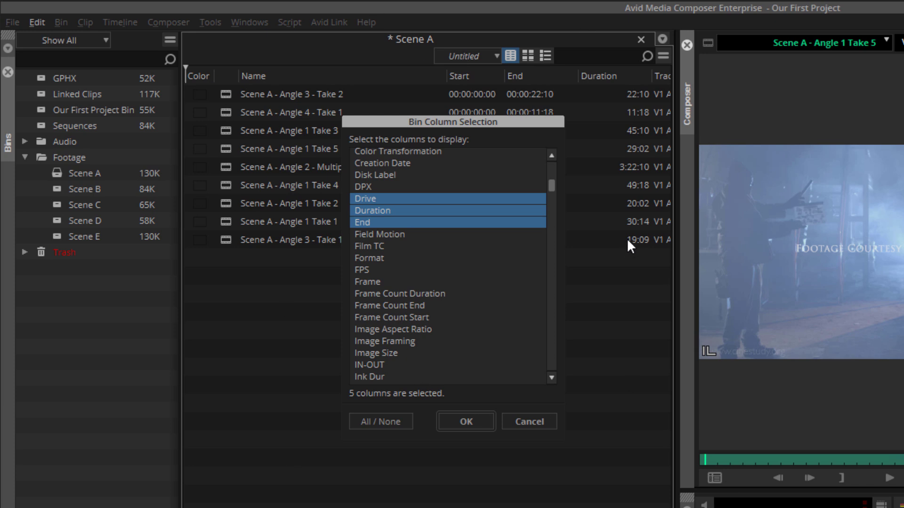
pyautogui.click(405, 199)
pyautogui.moveTo(549, 188); pyautogui.dragTo(559, 238)
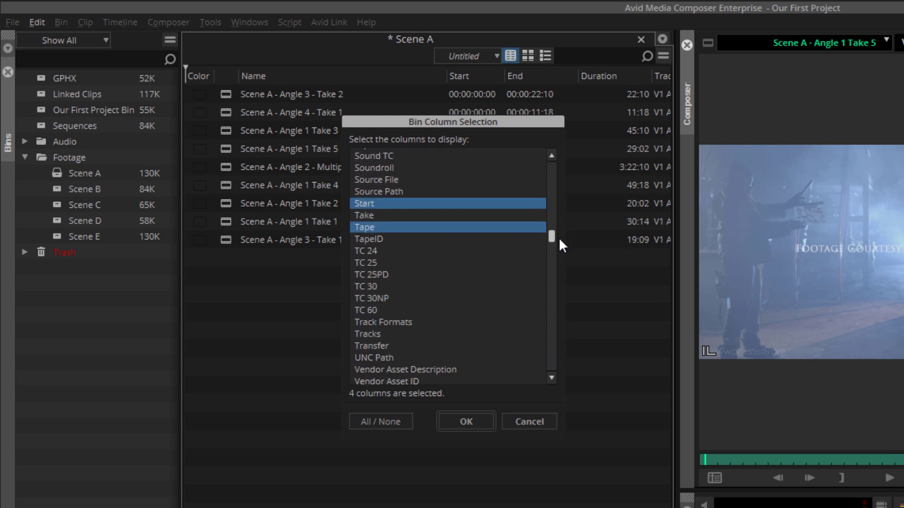
pyautogui.click(386, 228)
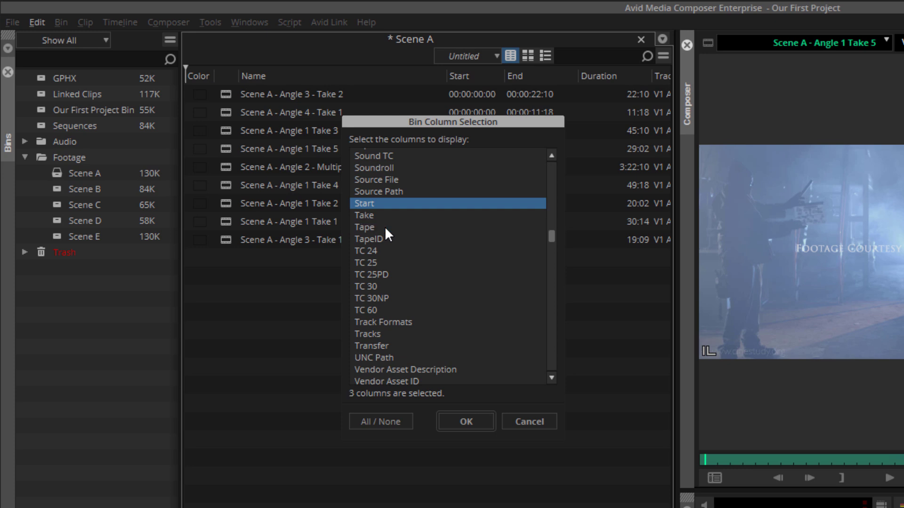
pyautogui.click(464, 420)
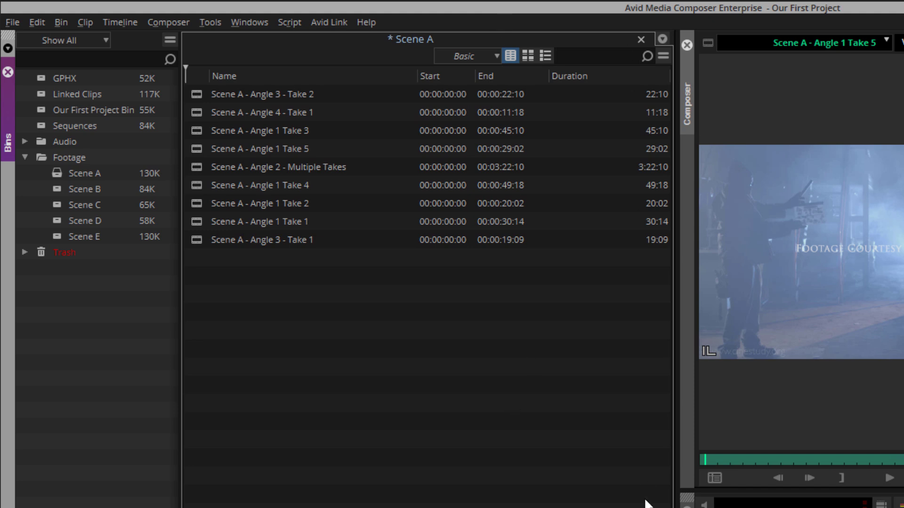
# Save the Name, Start, End and Duration layout as the bin view 'Basic'
pyautogui.click(491, 54)
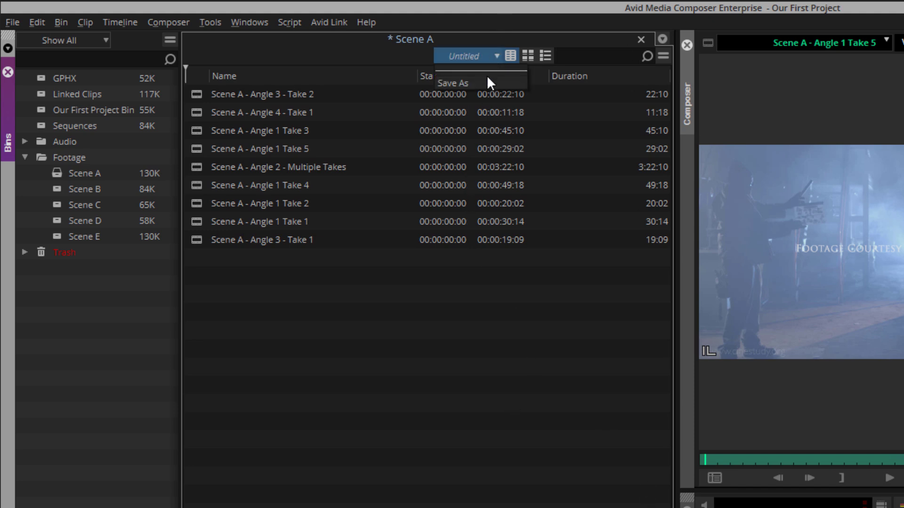
pyautogui.click(485, 85)
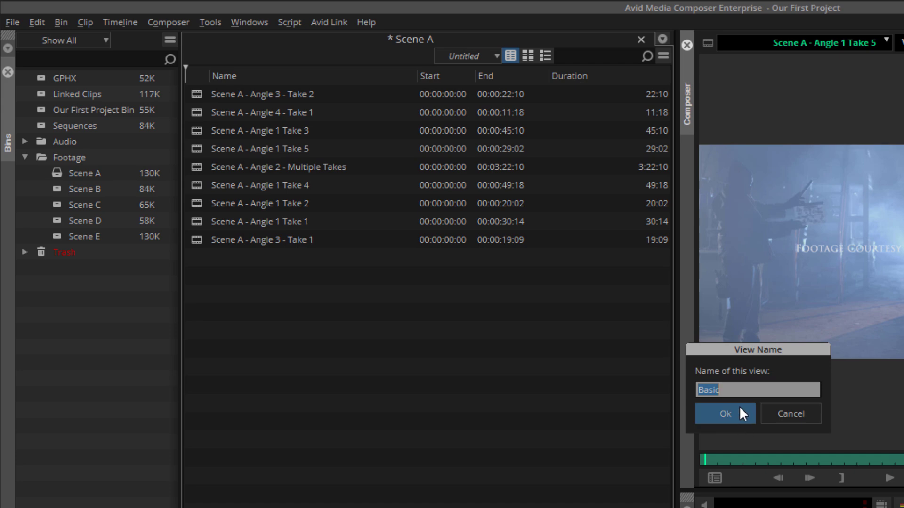
pyautogui.click(740, 414)
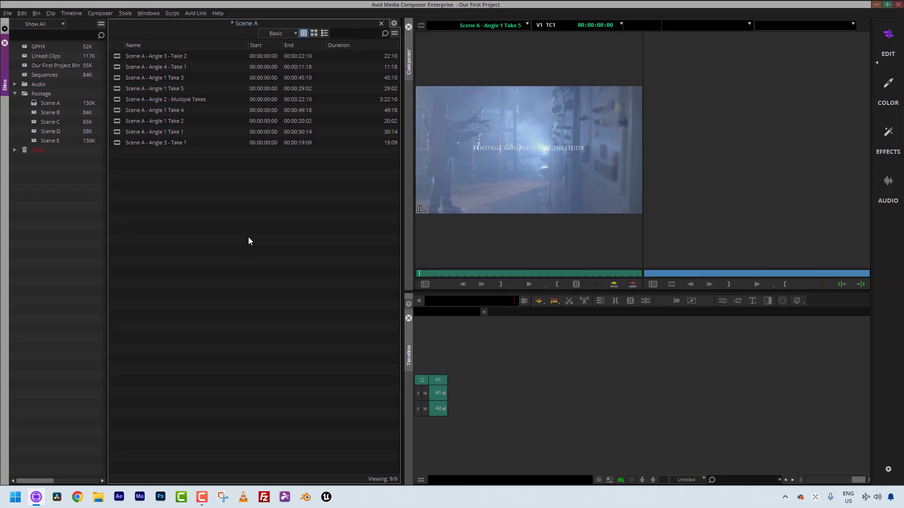
# Rename the Bin View setting to 'Really Basic' and apply it to Scene A
pyautogui.hotkey('ctrl', '=')
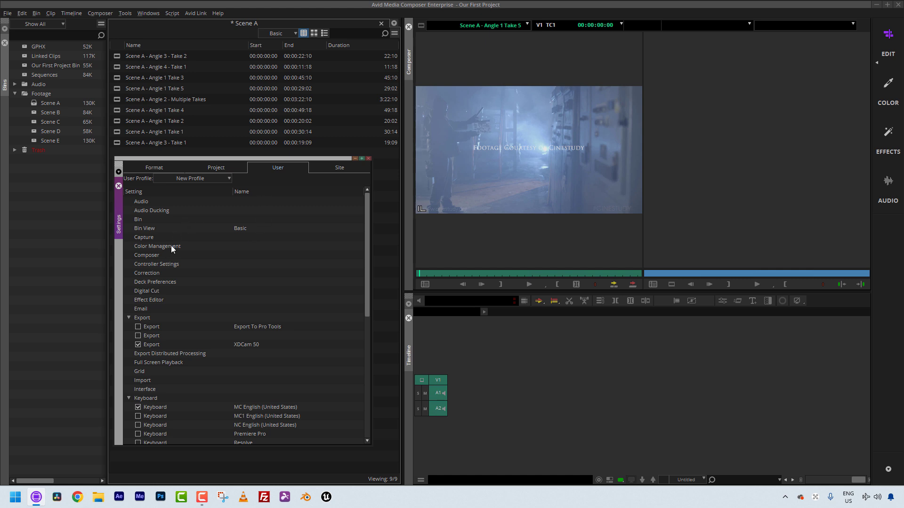
pyautogui.click(184, 230)
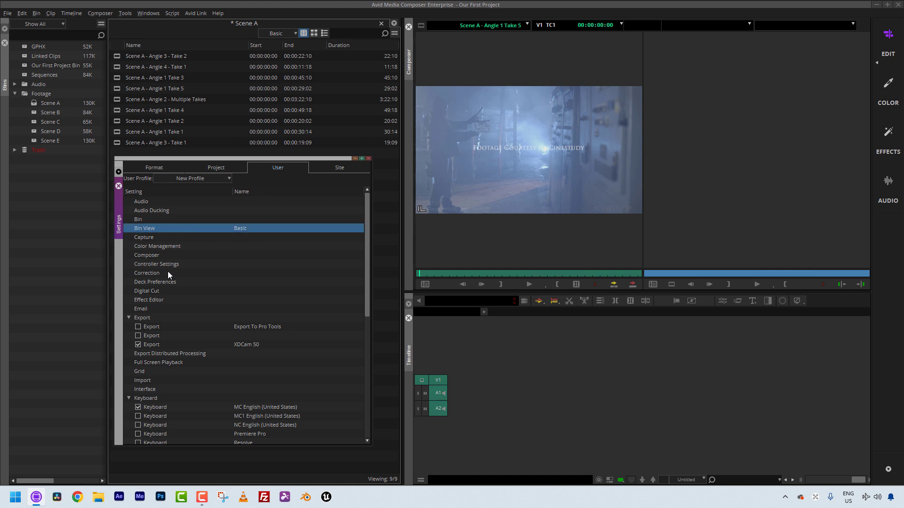
pyautogui.click(241, 227)
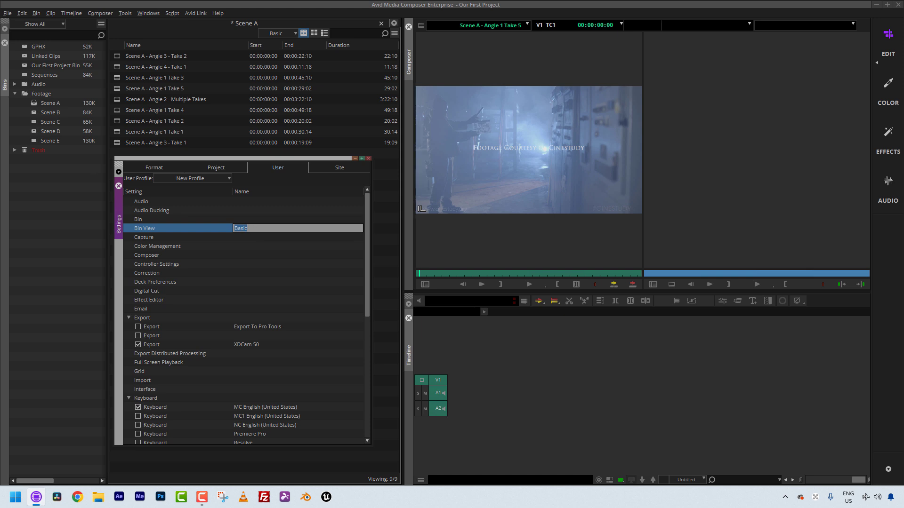
pyautogui.write('Really Basic')
pyautogui.press('Return')
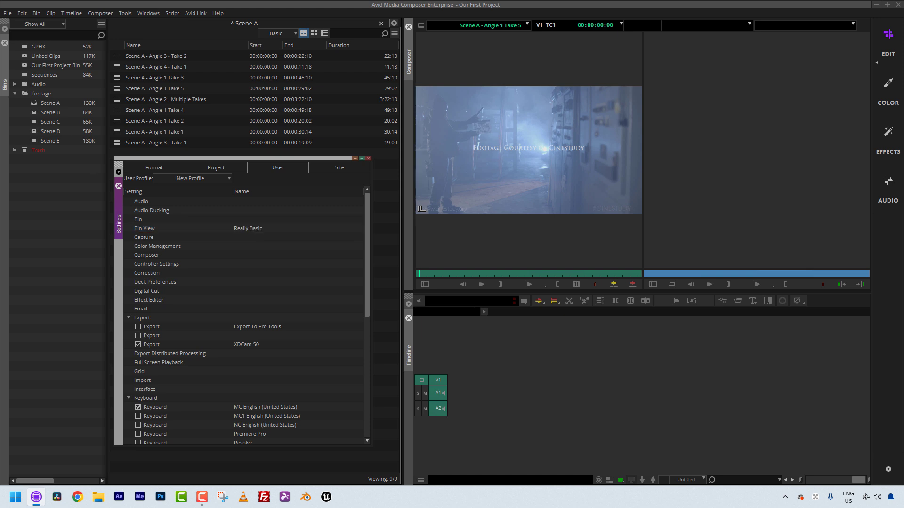
pyautogui.click(281, 33)
pyautogui.click(281, 42)
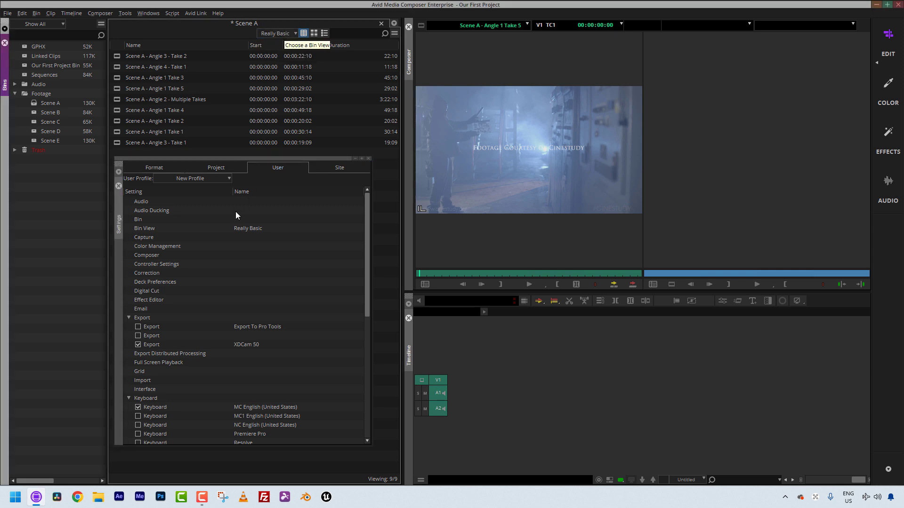
# Rename the Bin View setting back to 'Basic' by deleting 'Really'
pyautogui.click(249, 229)
pyautogui.moveTo(251, 229); pyautogui.dragTo(217, 228)
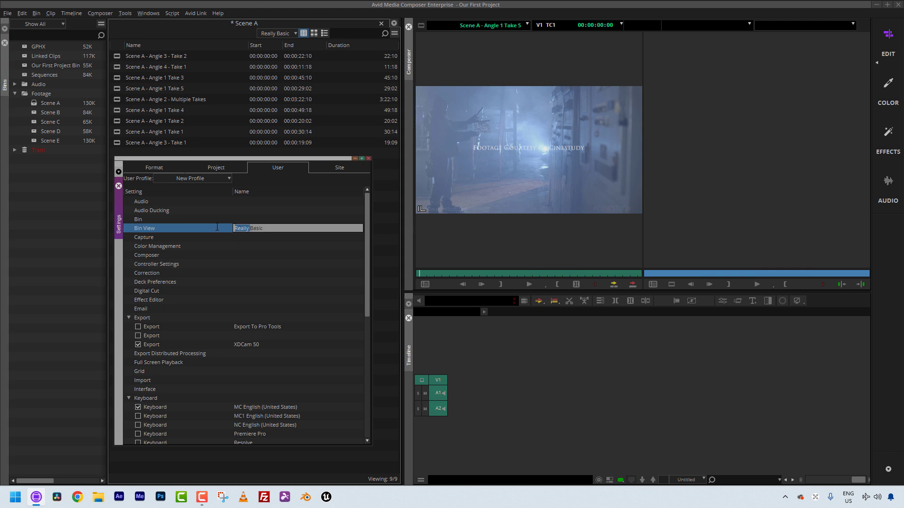
pyautogui.press('BackSpace')
pyautogui.press('Return')
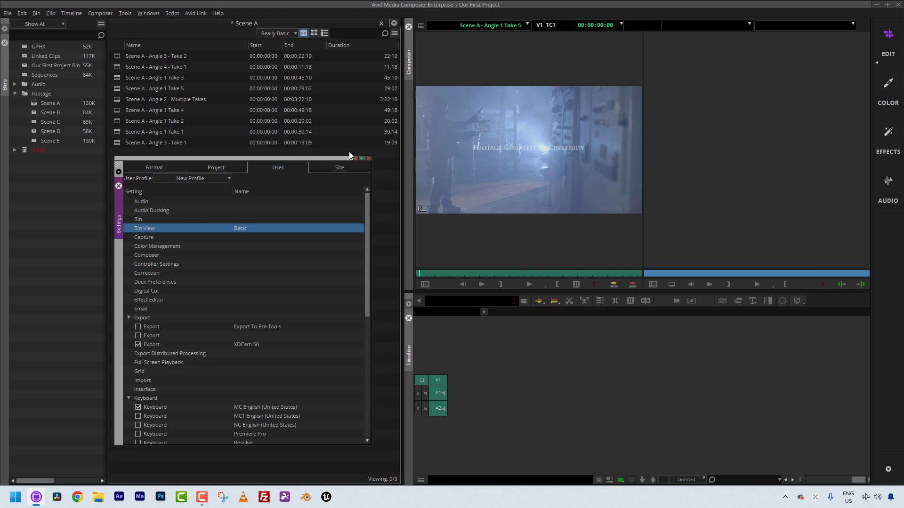
# Close Settings and add Source Path and Source File columns to the Scene A bin
pyautogui.click(369, 159)
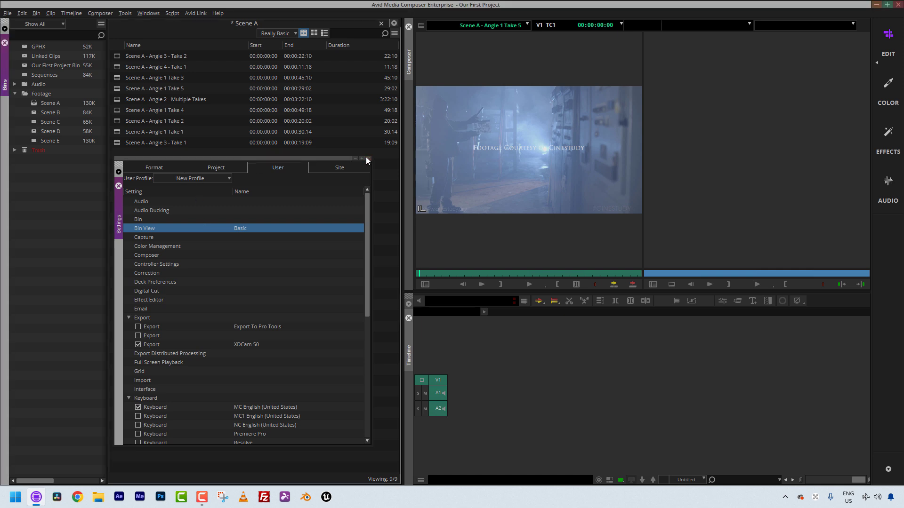
pyautogui.click(395, 33)
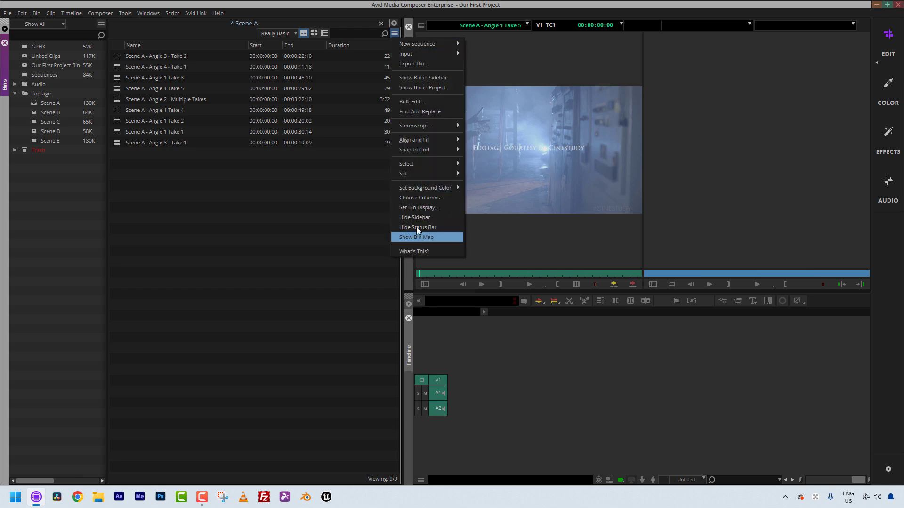
pyautogui.click(423, 197)
pyautogui.moveTo(423, 153); pyautogui.dragTo(194, 112)
pyautogui.moveTo(283, 138); pyautogui.dragTo(281, 143)
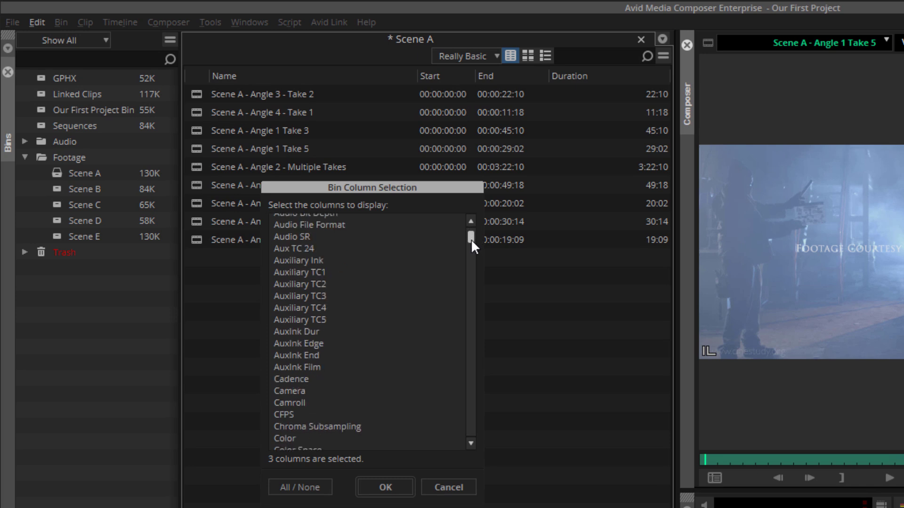
pyautogui.moveTo(471, 240); pyautogui.dragTo(474, 294)
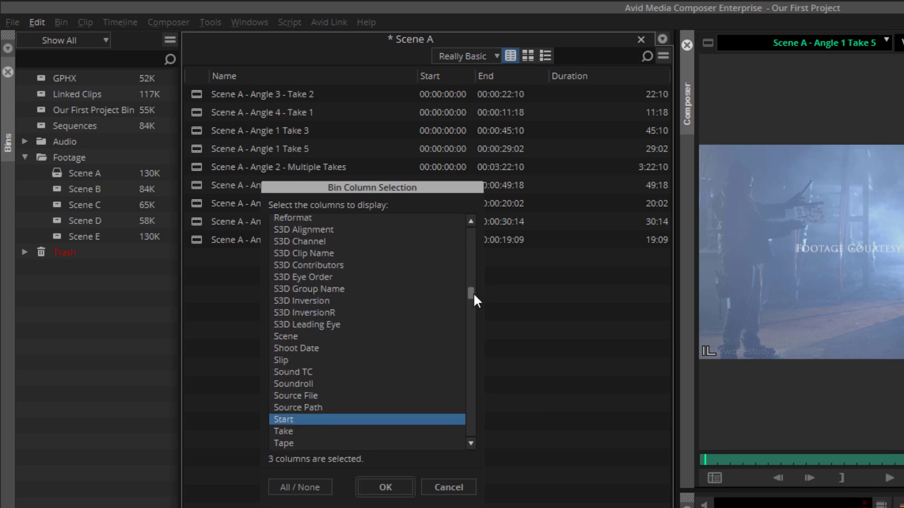
pyautogui.click(311, 405)
pyautogui.click(308, 395)
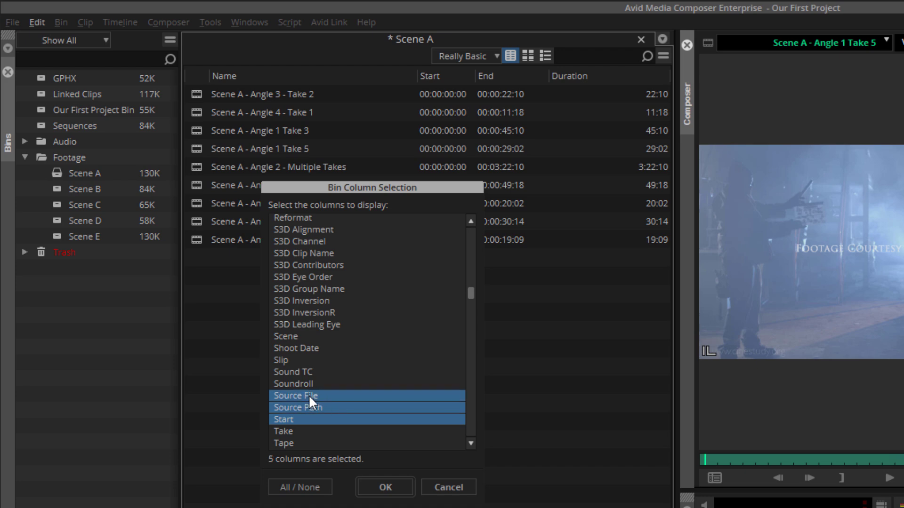
pyautogui.click(396, 481)
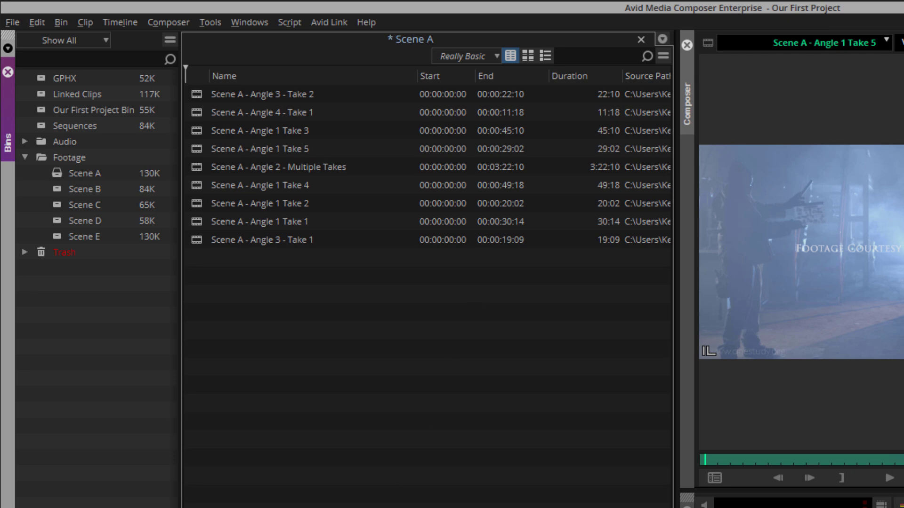
pyautogui.hscroll(5, 430, 157)
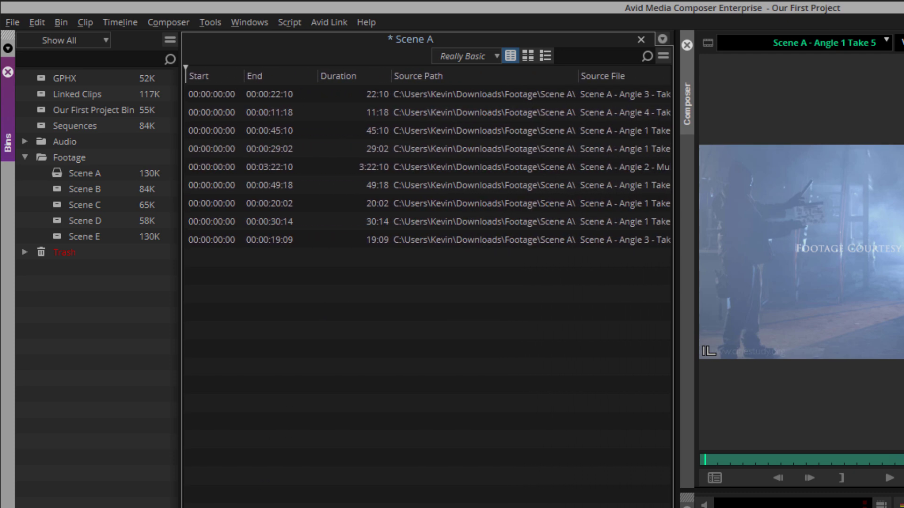
pyautogui.hscroll(3, 429, 158)
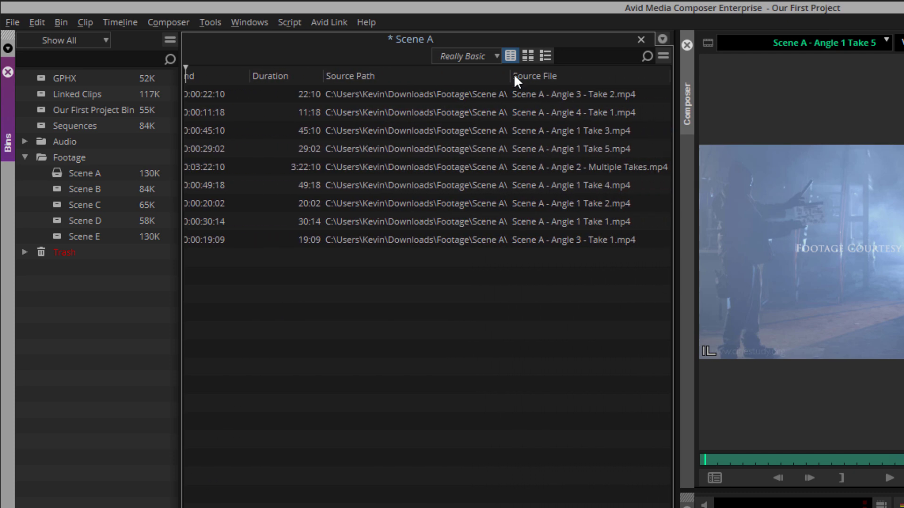
pyautogui.moveTo(514, 76); pyautogui.dragTo(537, 77)
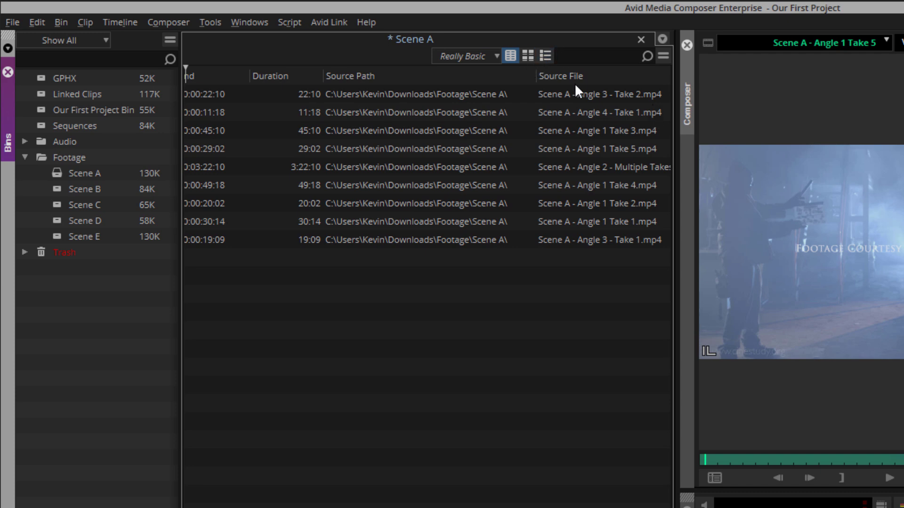
pyautogui.hscroll(-5, 427, 158)
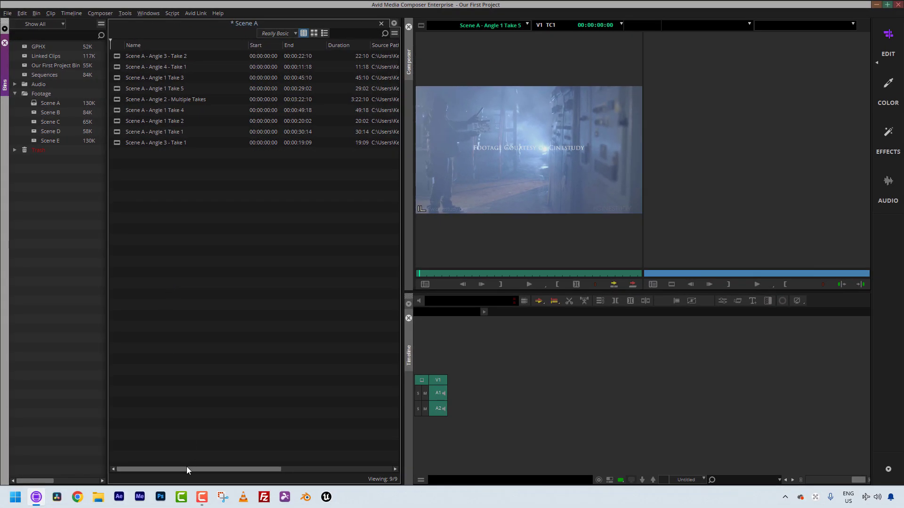
pyautogui.moveTo(186, 469); pyautogui.dragTo(327, 471)
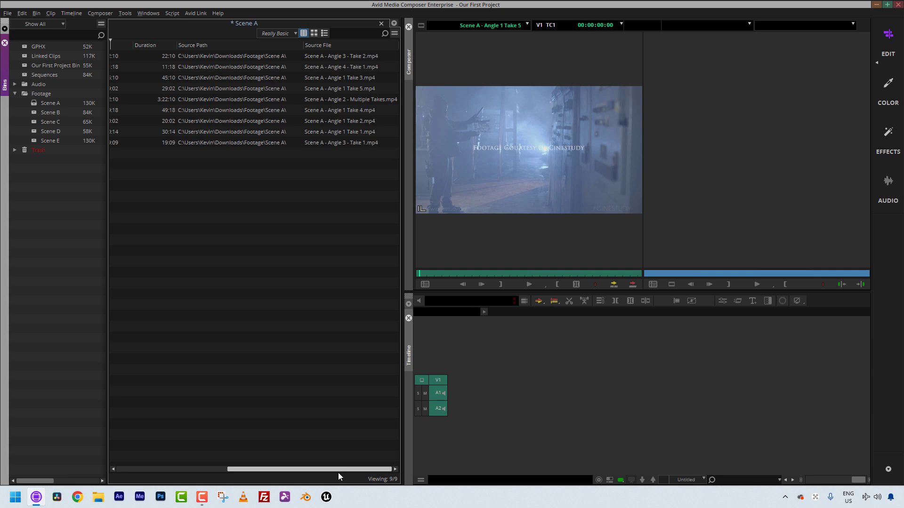
pyautogui.moveTo(338, 473); pyautogui.dragTo(122, 465)
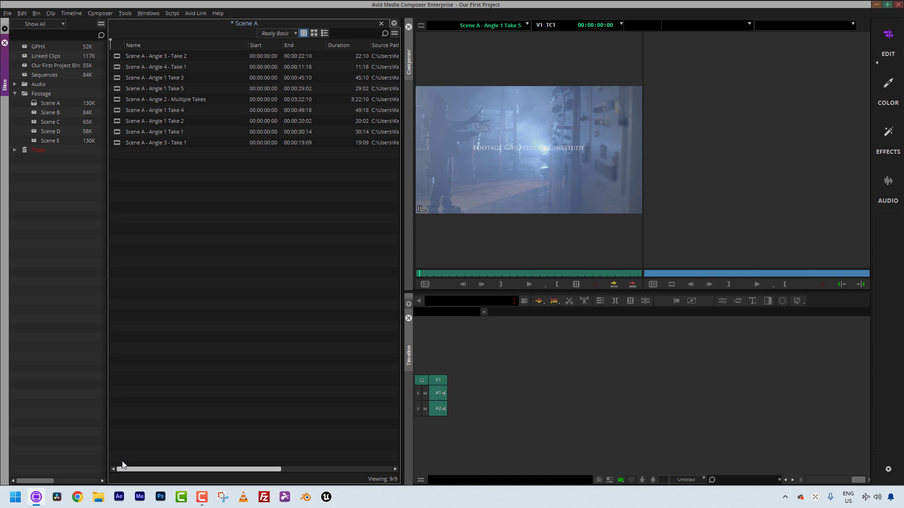
pyautogui.moveTo(191, 468); pyautogui.dragTo(328, 469)
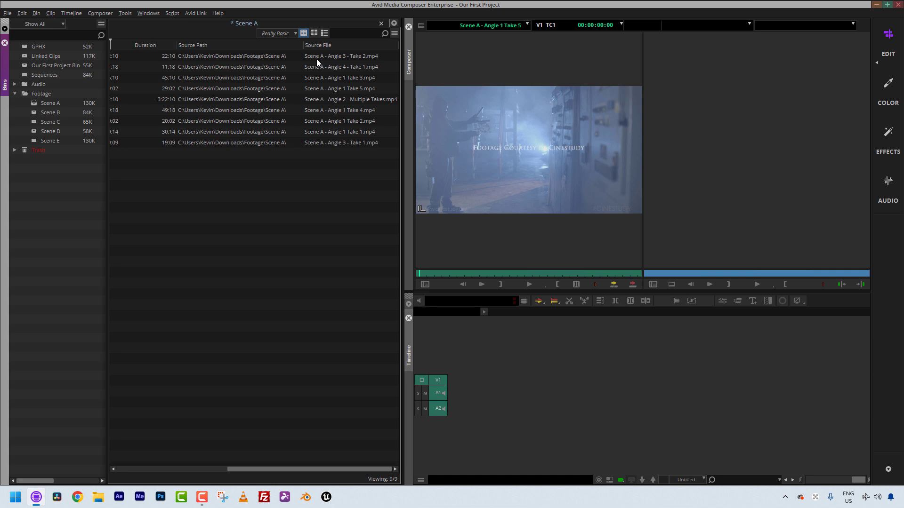
pyautogui.click(97, 500)
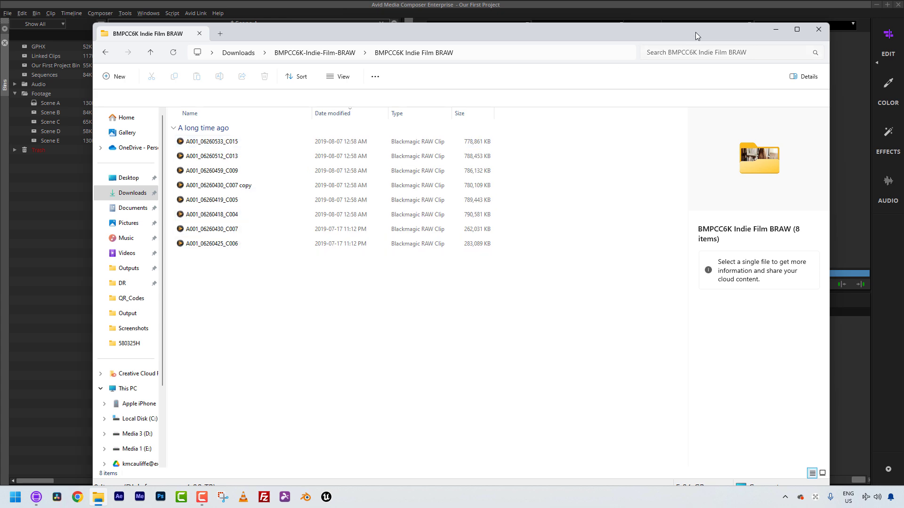
# Save Scene A's current column layout as a new bin view named 'Transcode details'
pyautogui.click(818, 30)
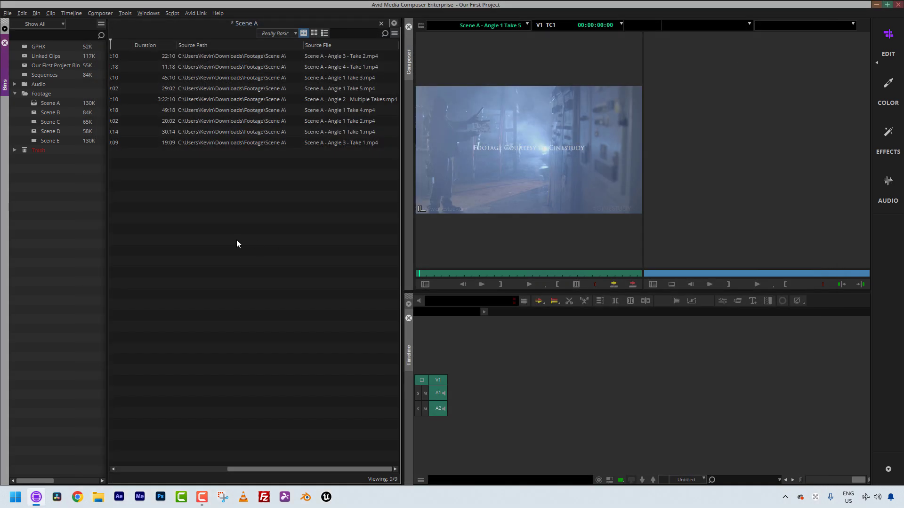
pyautogui.moveTo(275, 469); pyautogui.dragTo(105, 464)
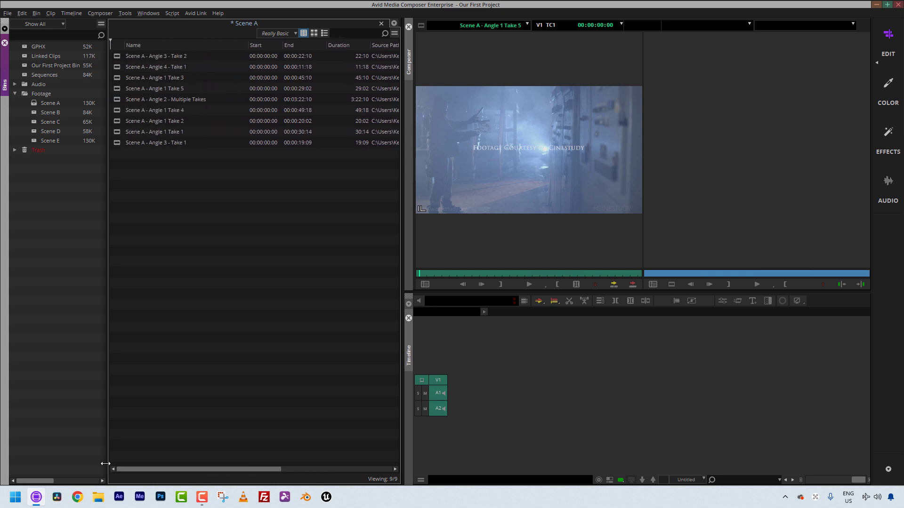
pyautogui.click(293, 32)
pyautogui.click(278, 56)
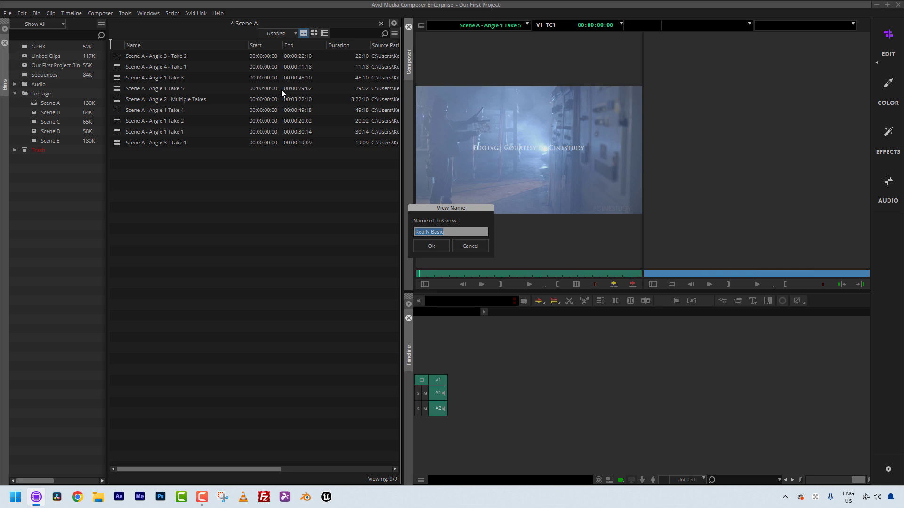
pyautogui.write('Media Tool')
pyautogui.press('BackSpace')
pyautogui.press('BackSpace')
pyautogui.press('BackSpace')
pyautogui.press('BackSpace')
pyautogui.press('BackSpace')
pyautogui.press('BackSpace')
pyautogui.press('BackSpace')
pyautogui.press('BackSpace')
pyautogui.press('BackSpace')
pyautogui.press('BackSpace')
pyautogui.write('Tananscode deta')
pyautogui.press('Return')
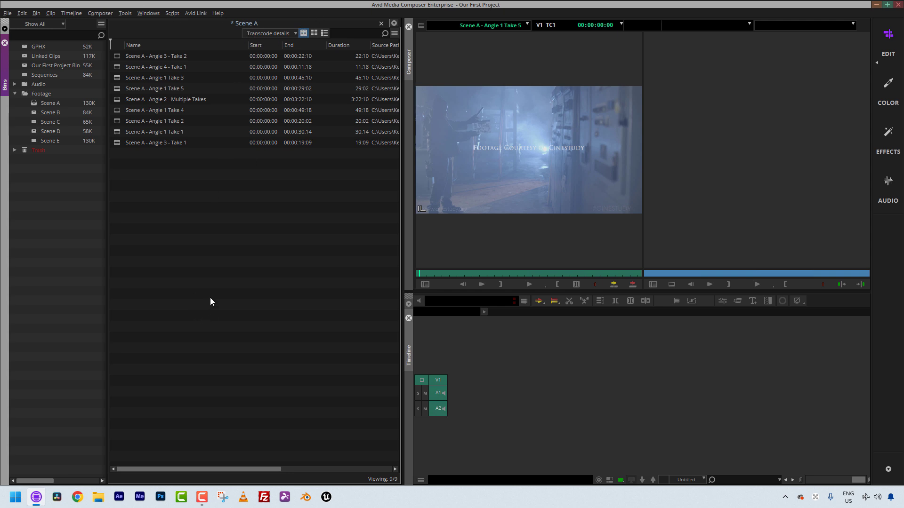
# Switch Scene A to the Basic view, showing only Name, Start, End and Duration
pyautogui.click(274, 34)
pyautogui.click(273, 43)
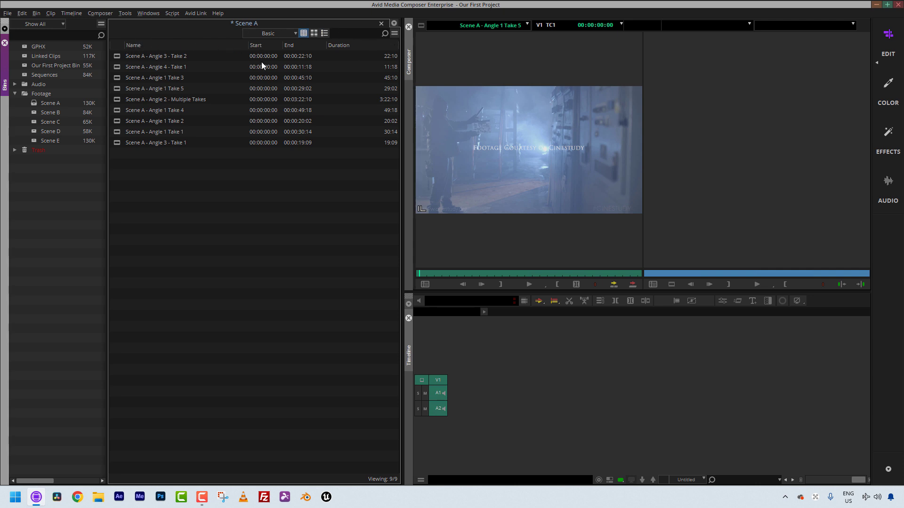
# Add a custom column named 'Time of Day' to Scene A and widen it
pyautogui.rightClick(233, 43)
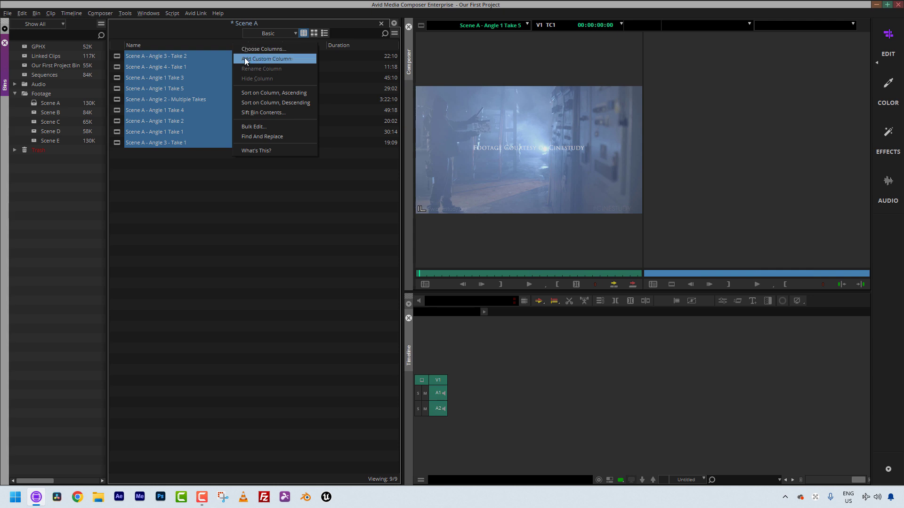
pyautogui.click(277, 58)
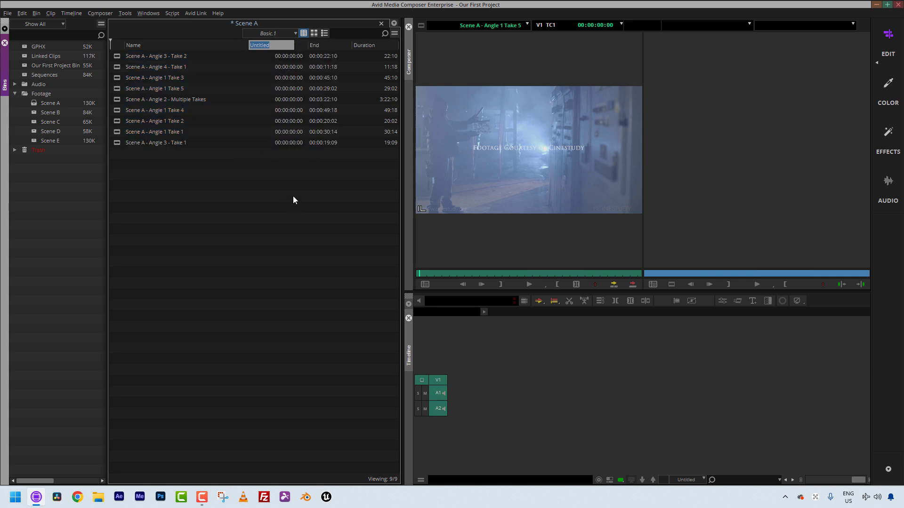
pyautogui.write('Time of Day')
pyautogui.press('Return')
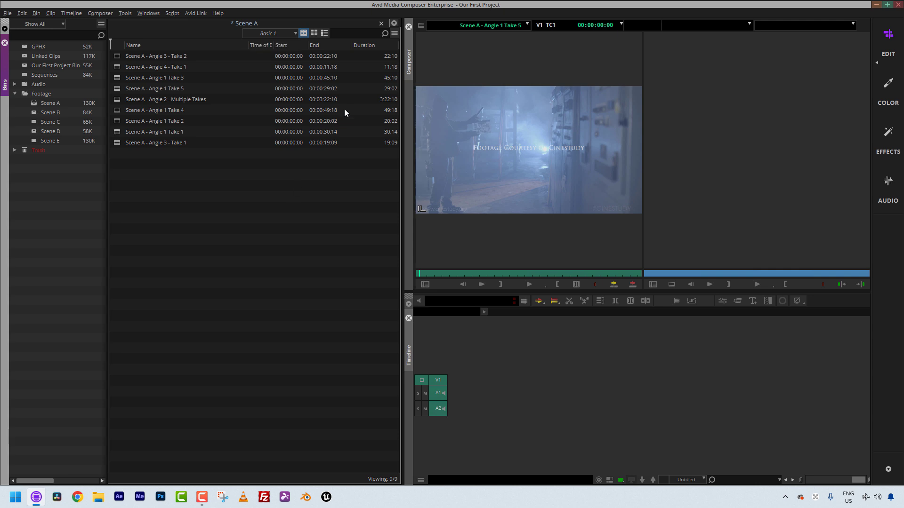
pyautogui.moveTo(272, 46); pyautogui.dragTo(286, 46)
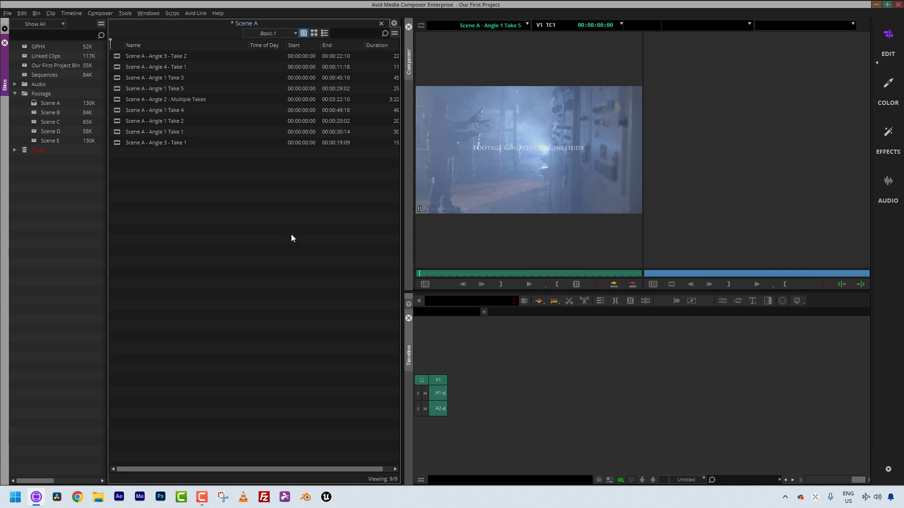
# Enter Dawn, Dusk, Midday and Afternoon as Time of Day for the first four clips
pyautogui.click(272, 55)
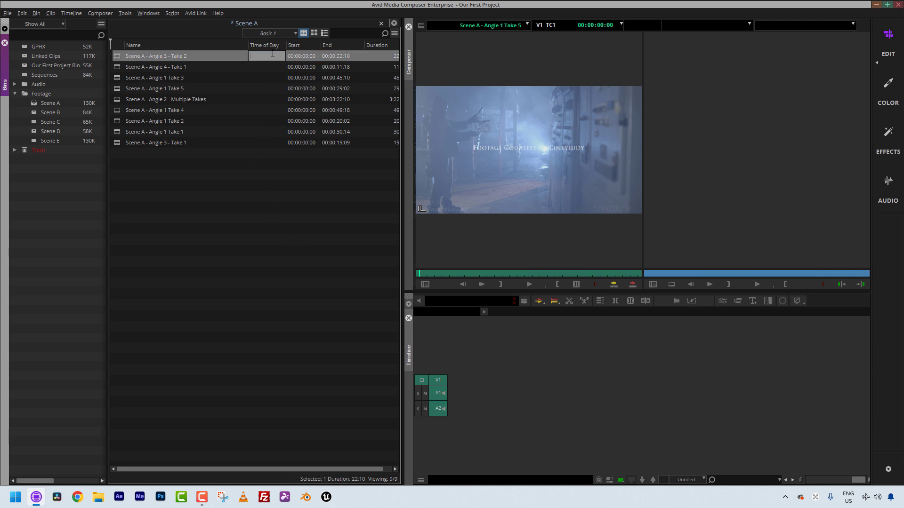
pyautogui.write('Dawn')
pyautogui.press('Return')
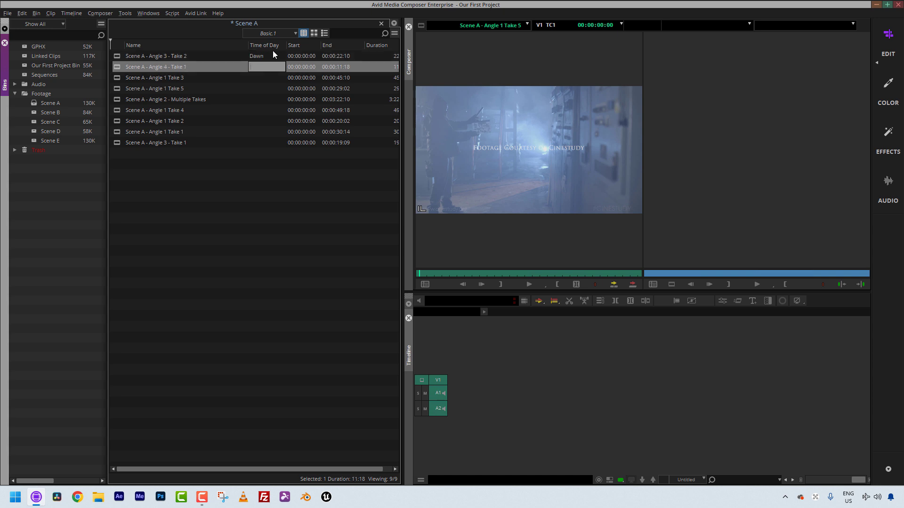
pyautogui.write('Dusk')
pyautogui.press('Return')
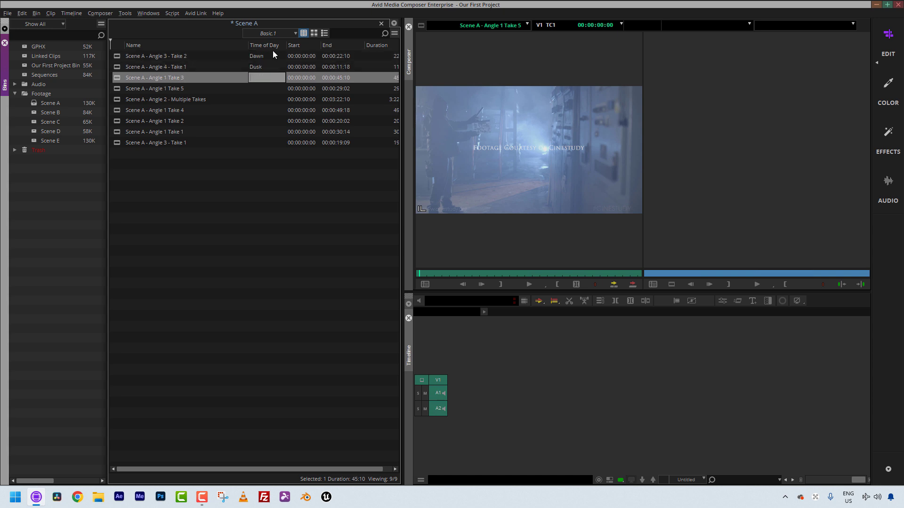
pyautogui.write('Midday')
pyautogui.press('Return')
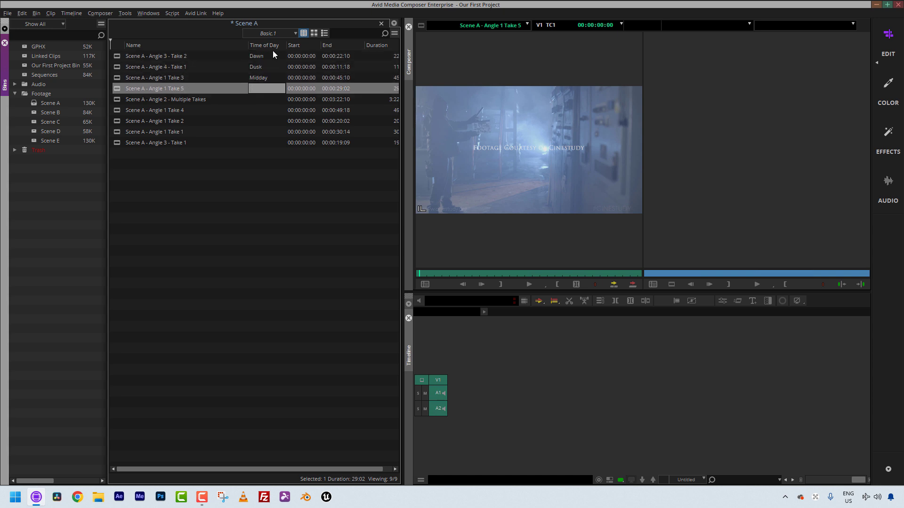
pyautogui.write('Afternoon')
pyautogui.press('Return')
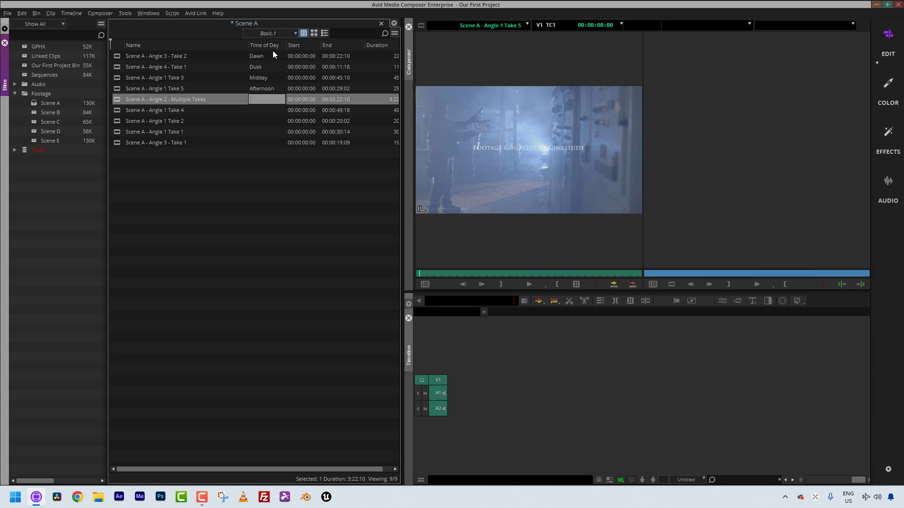
# Tag Angle 2 - Multiple Takes Dawn, Angle 1 Takes 4/2/1 Dusk/Afternoon/Midday, and Angle 3 - Take 1 Dawn
pyautogui.keyDown('alt'); pyautogui.click(259, 98); pyautogui.keyUp('alt')
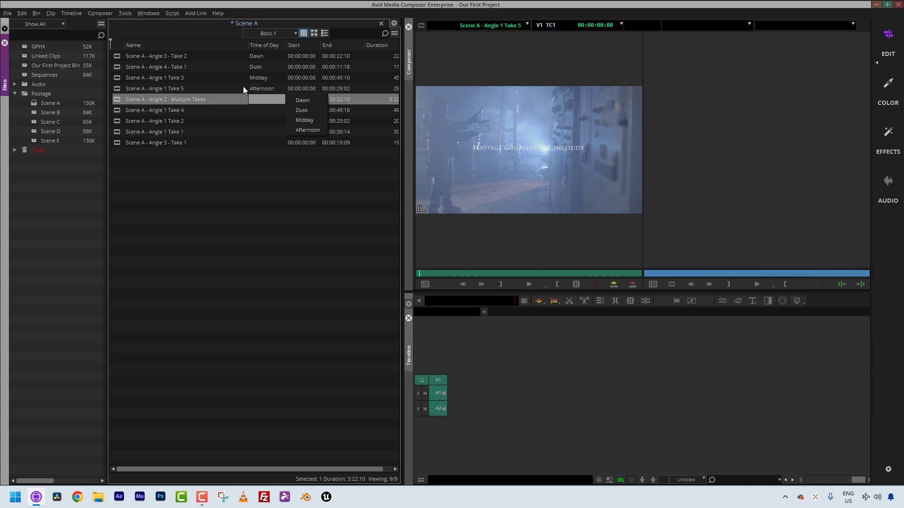
pyautogui.click(302, 100)
pyautogui.click(279, 111)
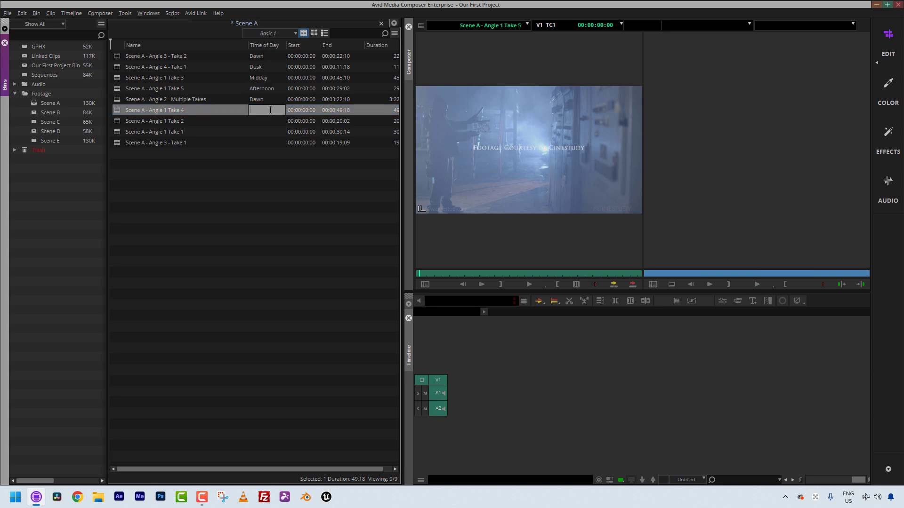
pyautogui.click(301, 122)
pyautogui.click(258, 121)
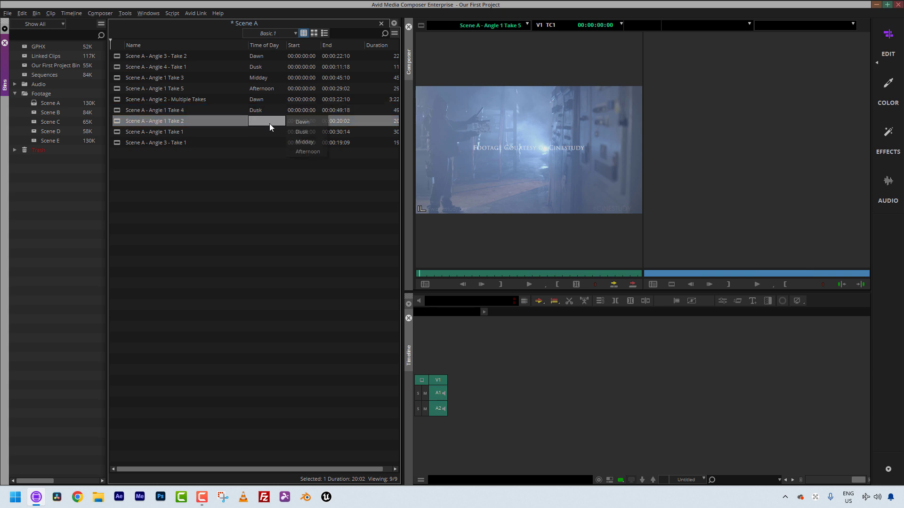
pyautogui.click(308, 151)
pyautogui.click(262, 132)
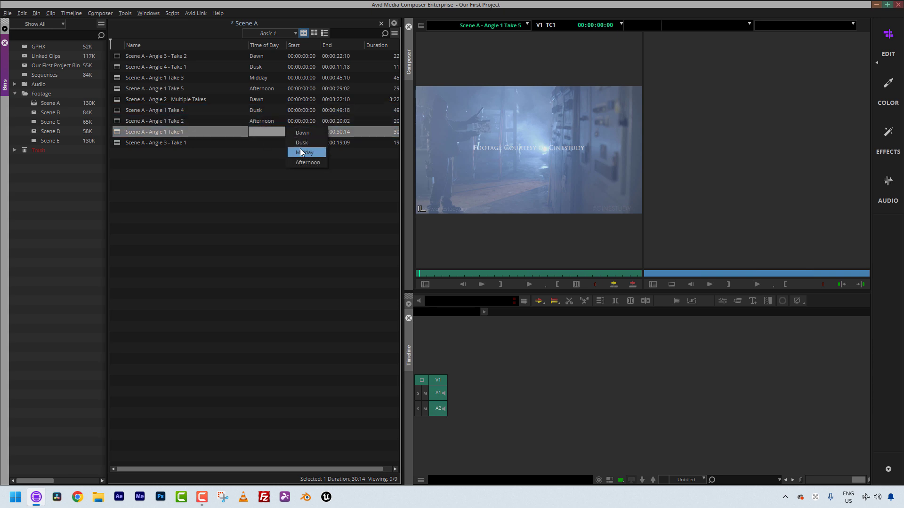
pyautogui.click(304, 152)
pyautogui.click(264, 143)
pyautogui.click(296, 143)
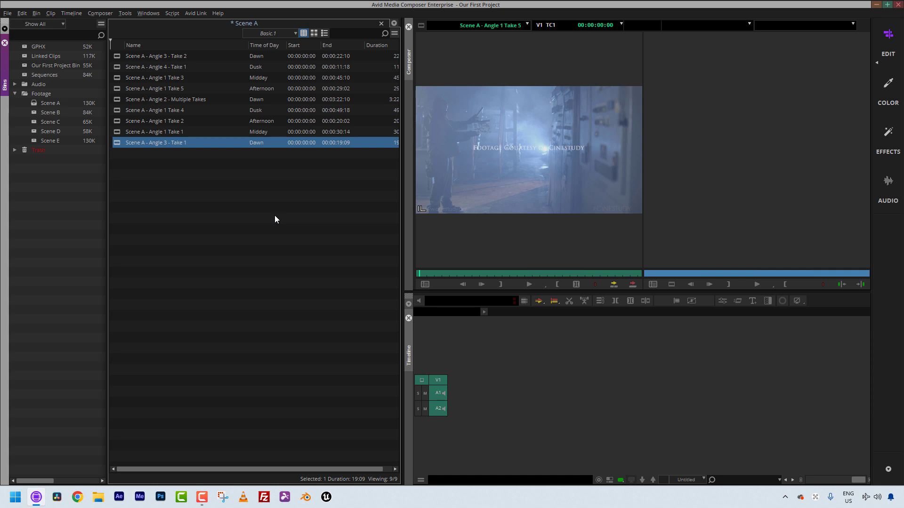
# Save the current bin layout as a view named Time Of Day
pyautogui.click(281, 33)
pyautogui.click(278, 63)
pyautogui.write('T')
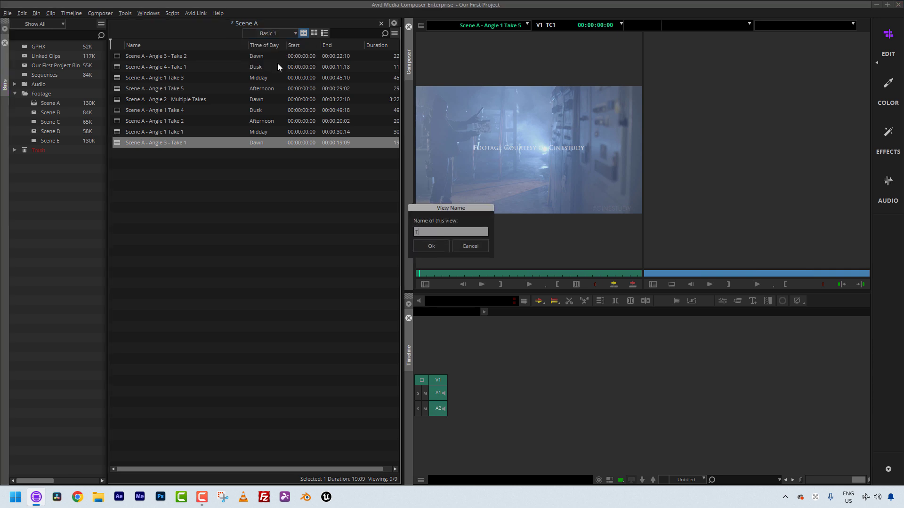
pyautogui.write('ime Of Day')
pyautogui.press('Return')
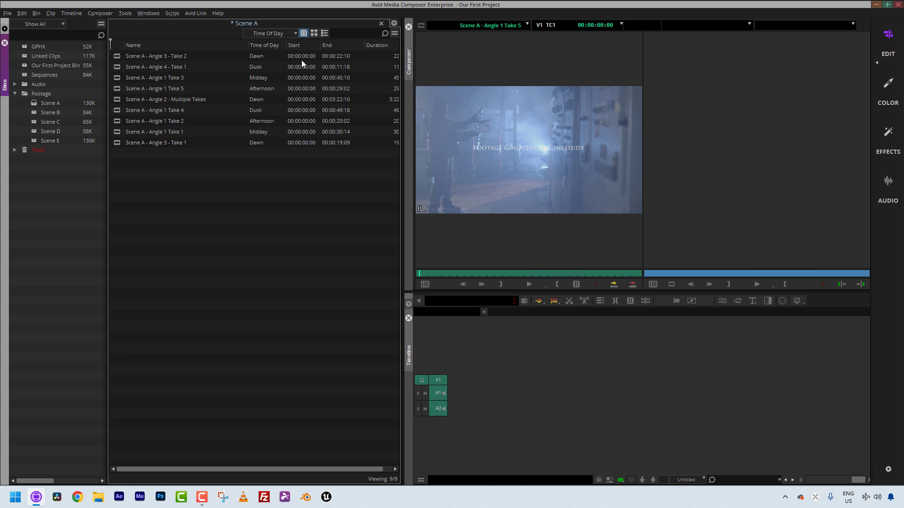
# Move the Time of Day column before Duration and overwrite the Time Of Day view with this layout
pyautogui.click(265, 44)
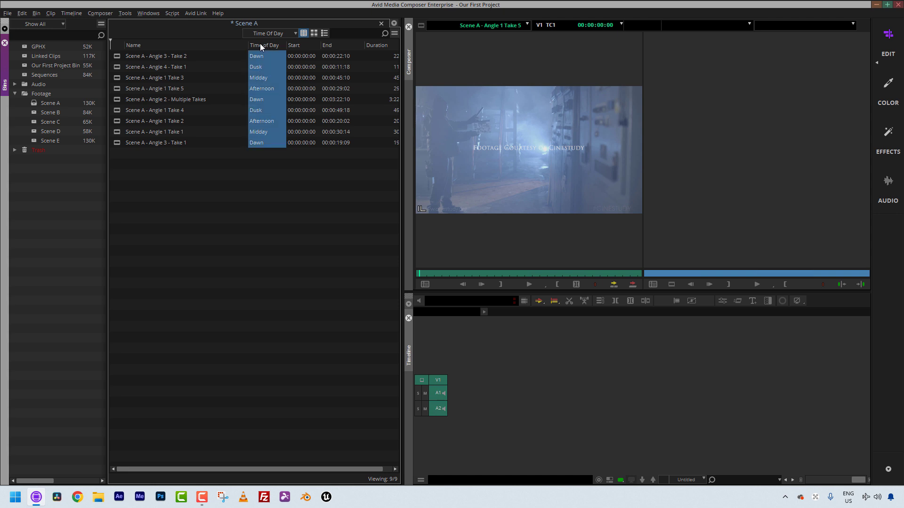
pyautogui.moveTo(260, 43); pyautogui.dragTo(330, 44)
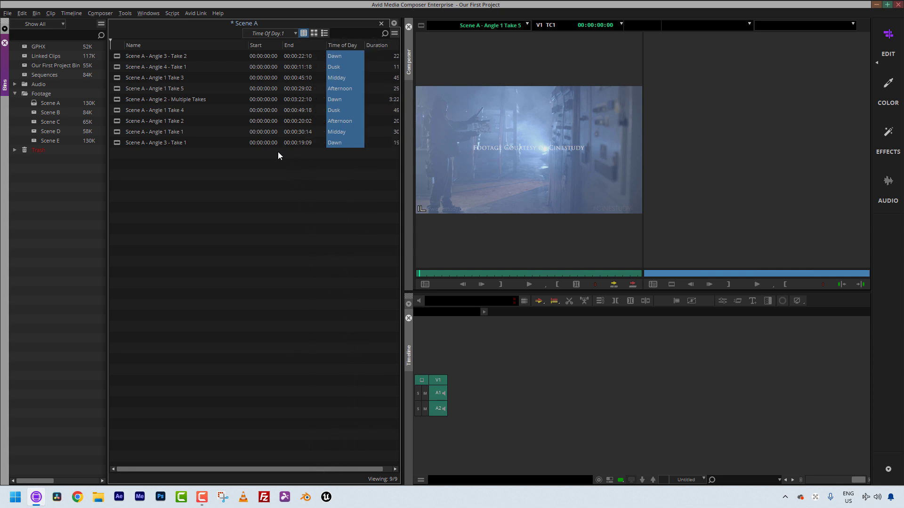
pyautogui.click(281, 33)
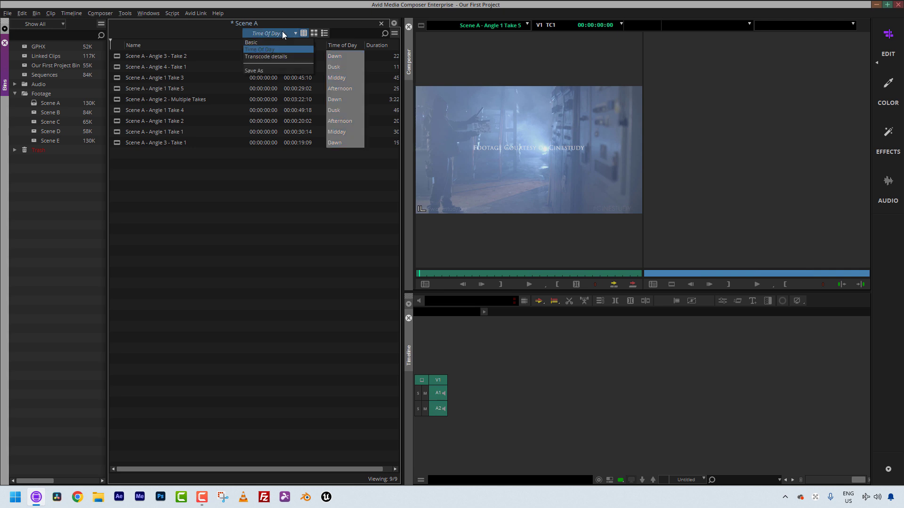
pyautogui.click(275, 69)
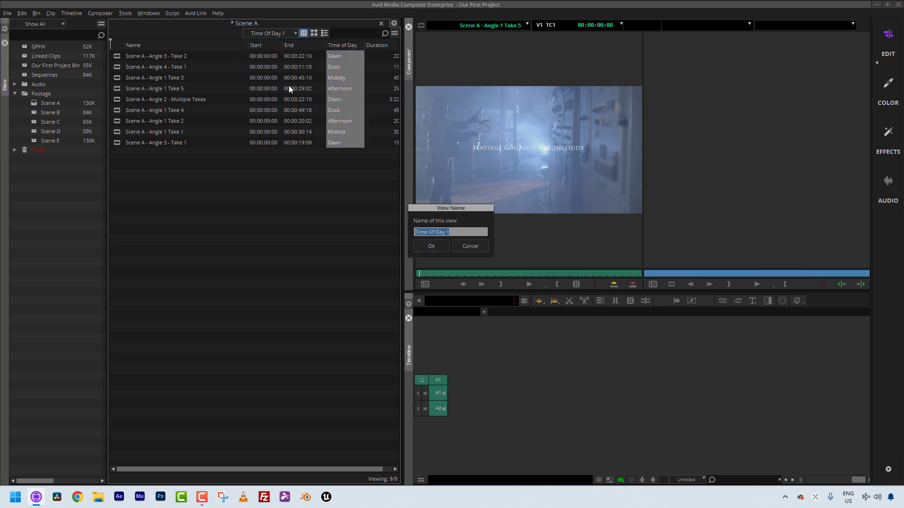
pyautogui.click(464, 230)
pyautogui.press('BackSpace')
pyautogui.press('BackSpace')
pyautogui.click(431, 246)
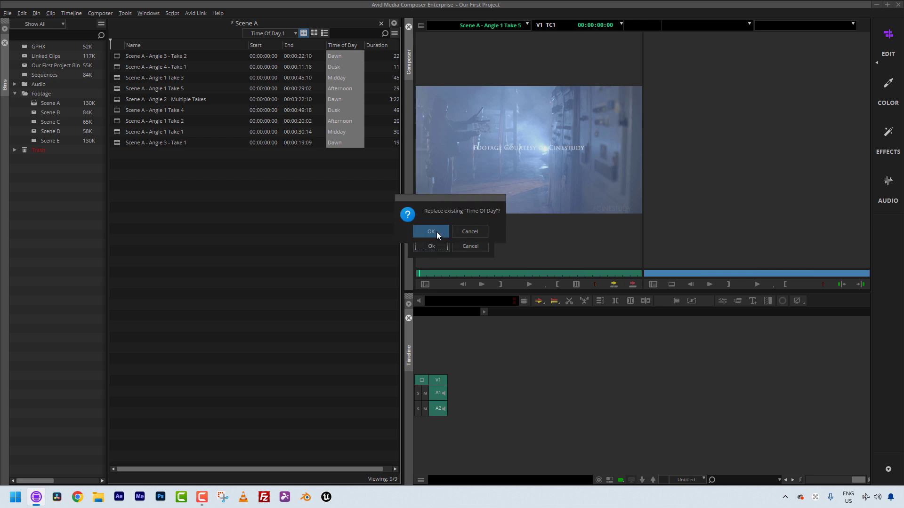
pyautogui.click(437, 232)
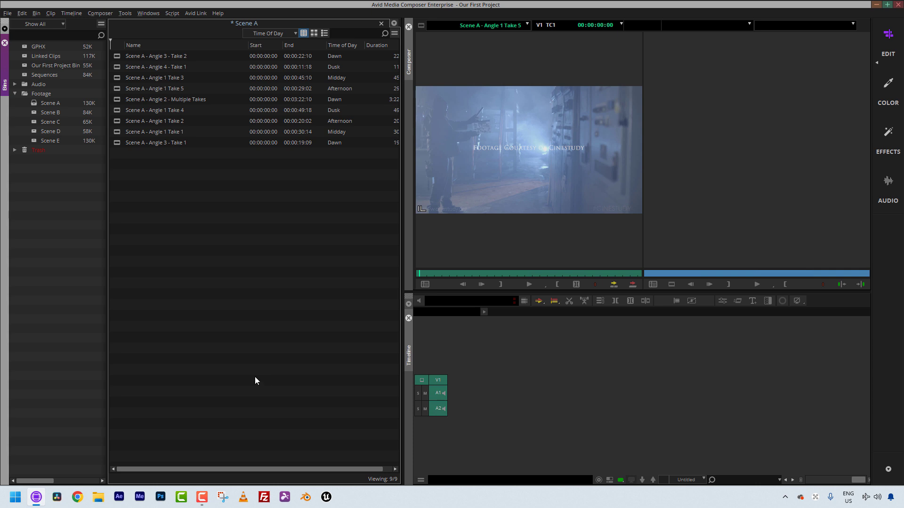
# Open Choose Columns from the bin fast menu and scroll through the Bin Column Selection list
pyautogui.click(395, 34)
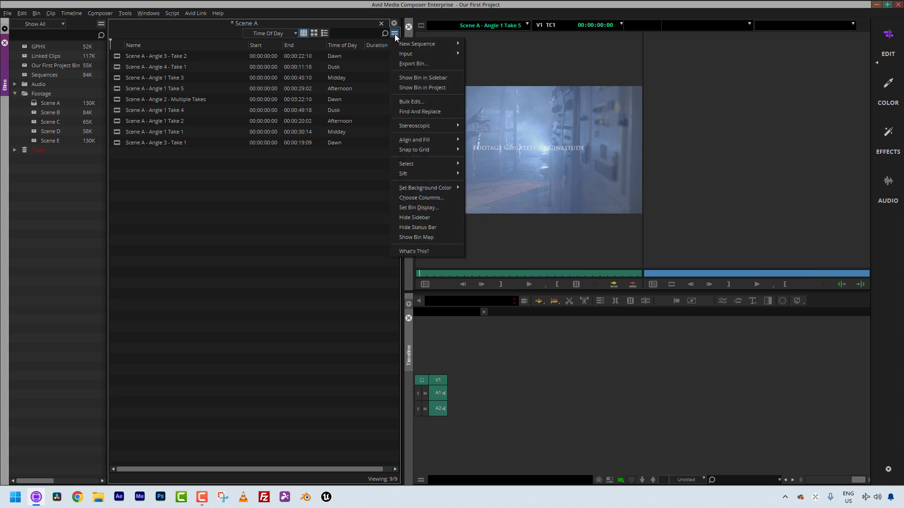
pyautogui.click(414, 198)
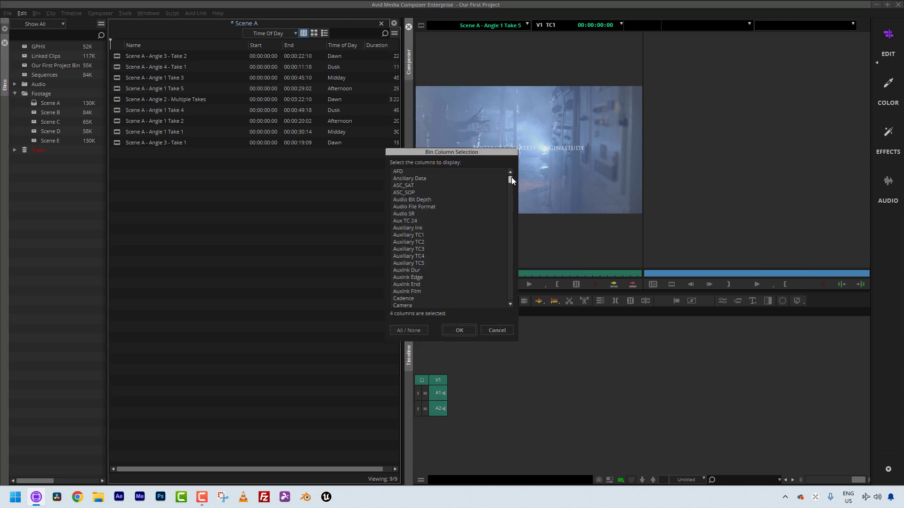
pyautogui.moveTo(511, 177); pyautogui.dragTo(516, 257)
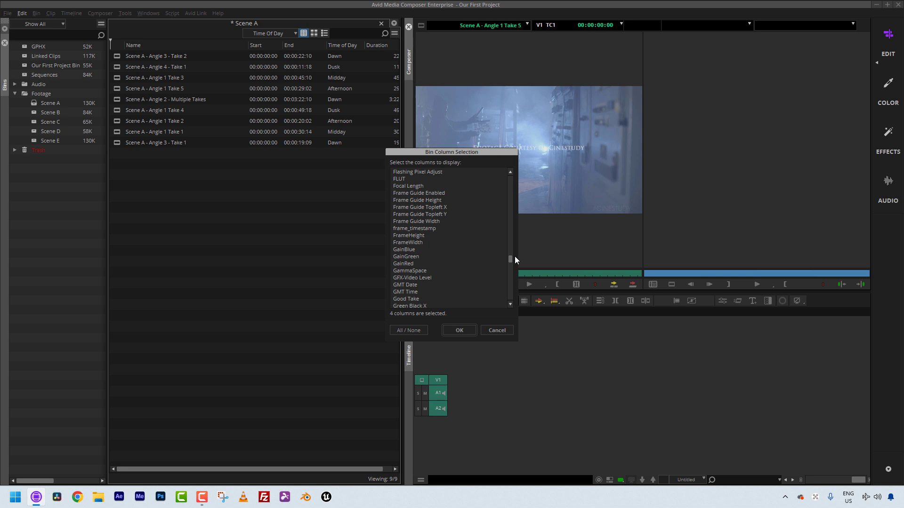
pyautogui.moveTo(510, 259)
pyautogui.mouseDown()
pyautogui.moveTo(515, 231)
pyautogui.moveTo(507, 267)
pyautogui.mouseUp()
pyautogui.rightClick(518, 234)
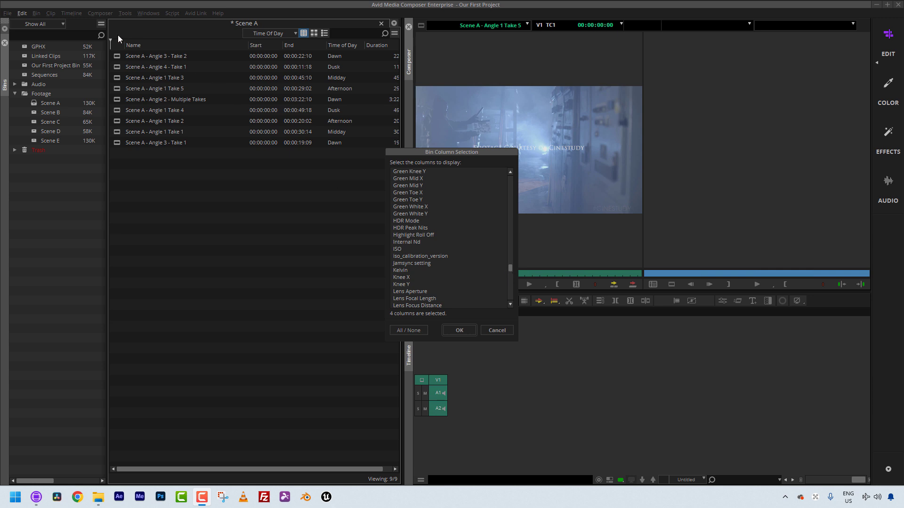
# Cancel the Bin Column Selection dialog, leaving the columns unchanged
pyautogui.click(497, 330)
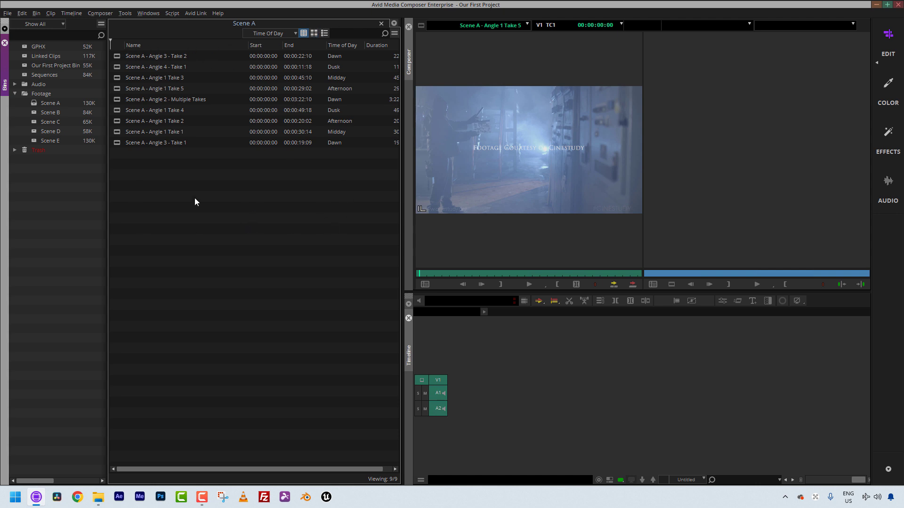
# Edit Scene A - Angle 3 - Take 2 into a new sequence, keeping the name Untitled Sequence.01
pyautogui.doubleClick(118, 57)
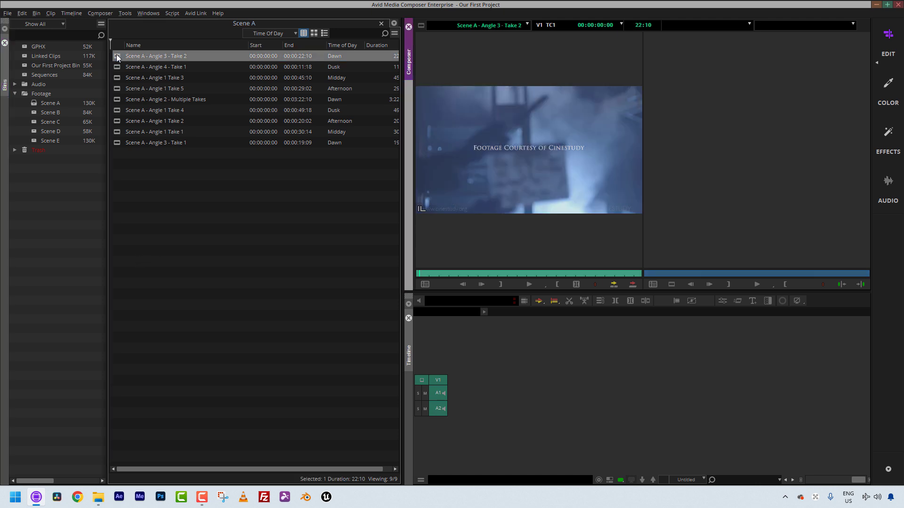
pyautogui.press('v')
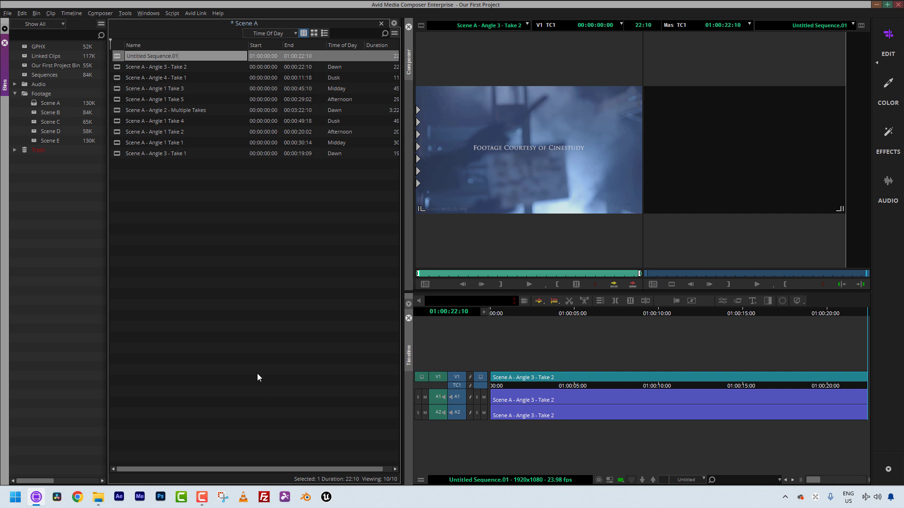
pyautogui.click(137, 56)
pyautogui.click(199, 300)
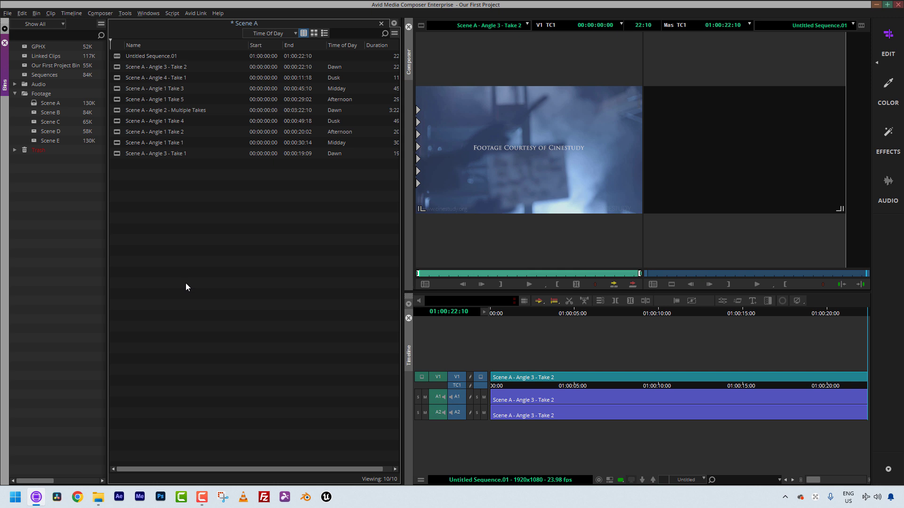
pyautogui.click(804, 83)
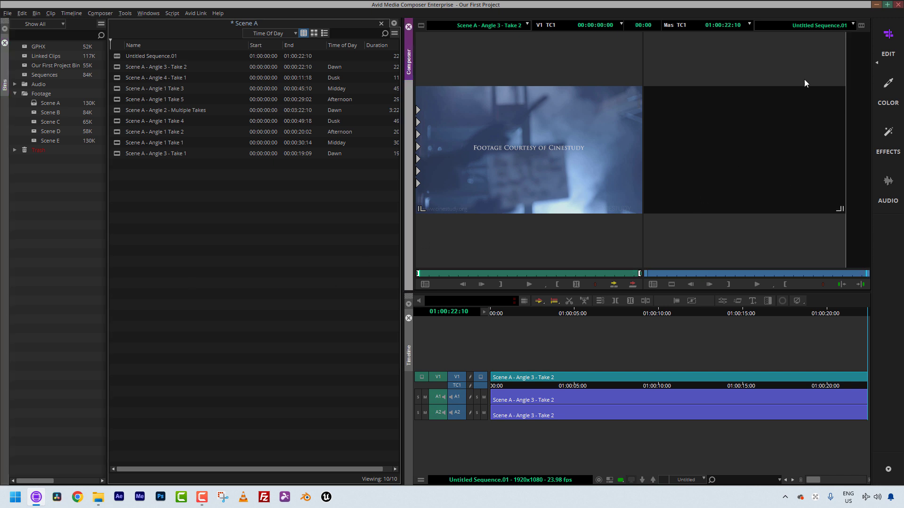
pyautogui.rightClick(690, 143)
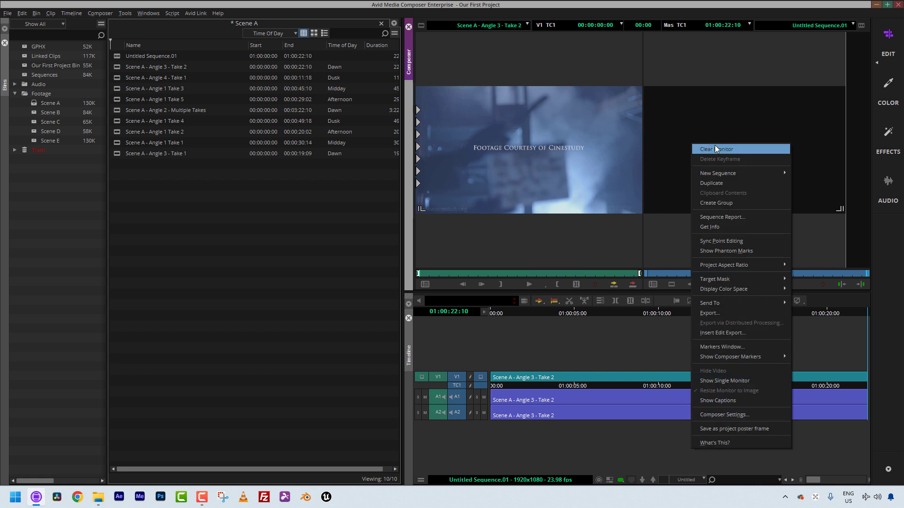
pyautogui.click(730, 217)
pyautogui.press('Tab')
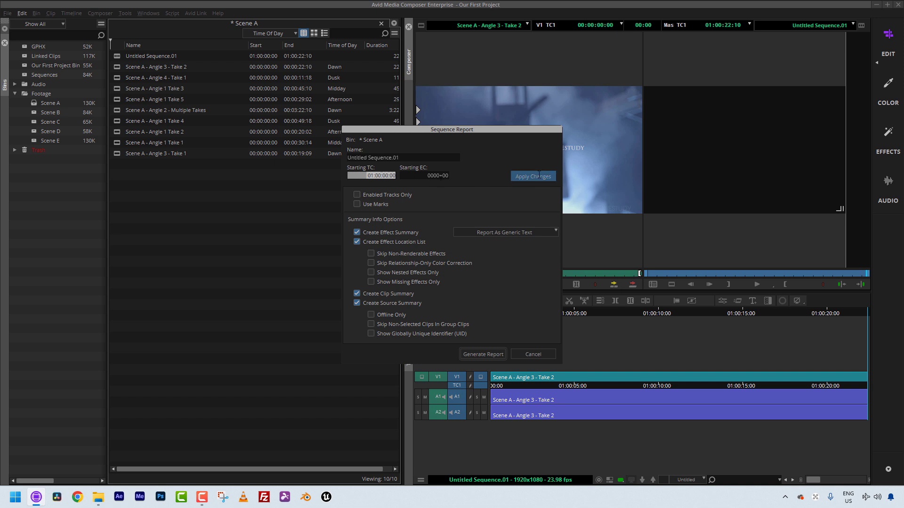
pyautogui.click(526, 352)
pyautogui.click(267, 47)
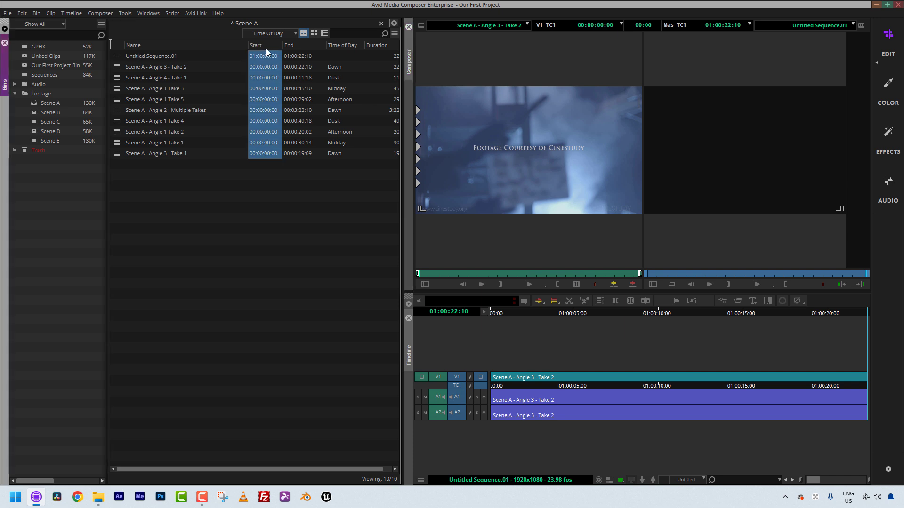
# Set Untitled Sequence.01's Start timecode to 00:59:53:00 and confirm the change
pyautogui.click(266, 56)
pyautogui.click(267, 55)
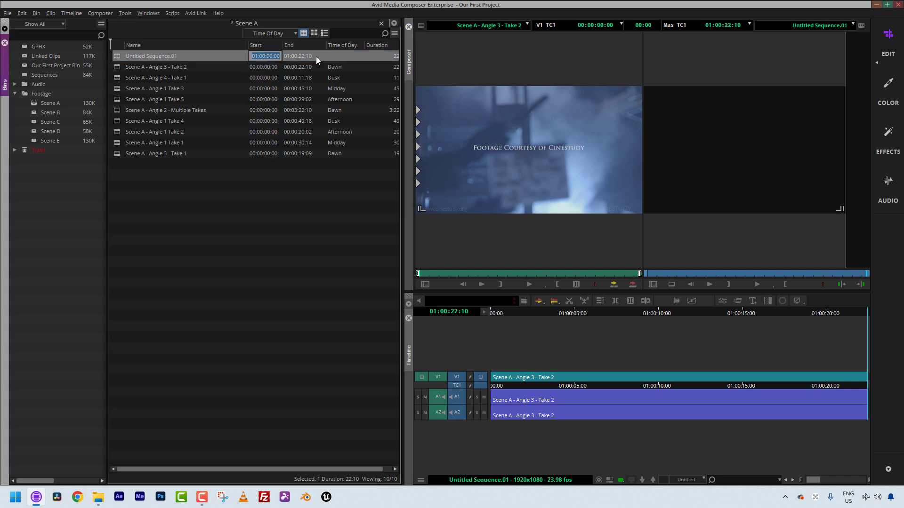
pyautogui.write('00:59:53:')
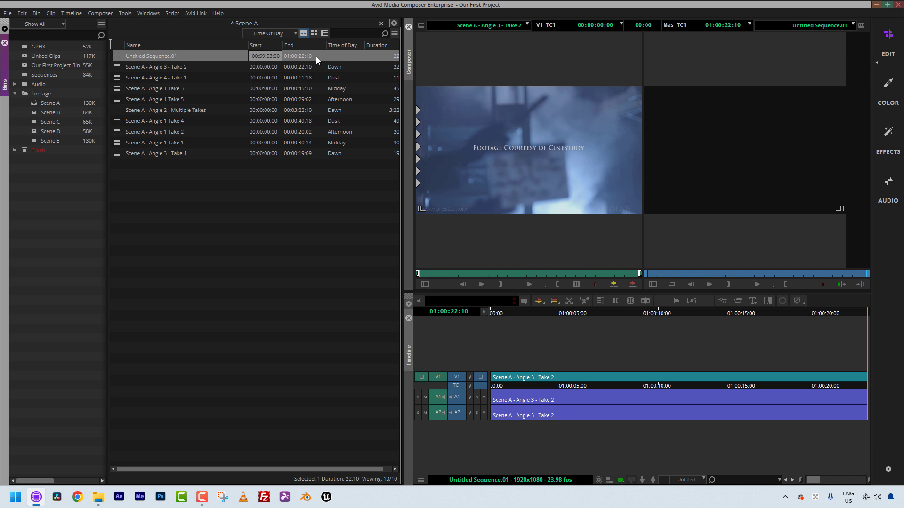
pyautogui.write('00000059')
pyautogui.write(':00')
pyautogui.press('Return')
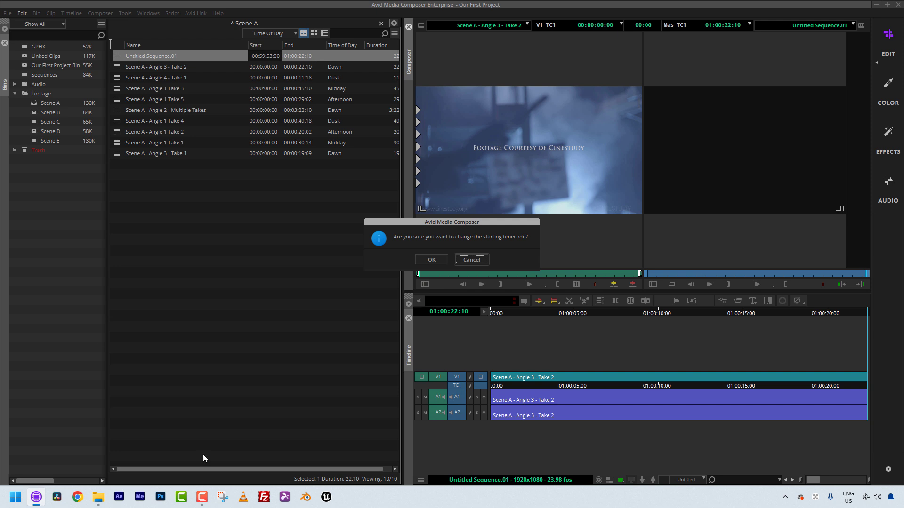
pyautogui.click(430, 260)
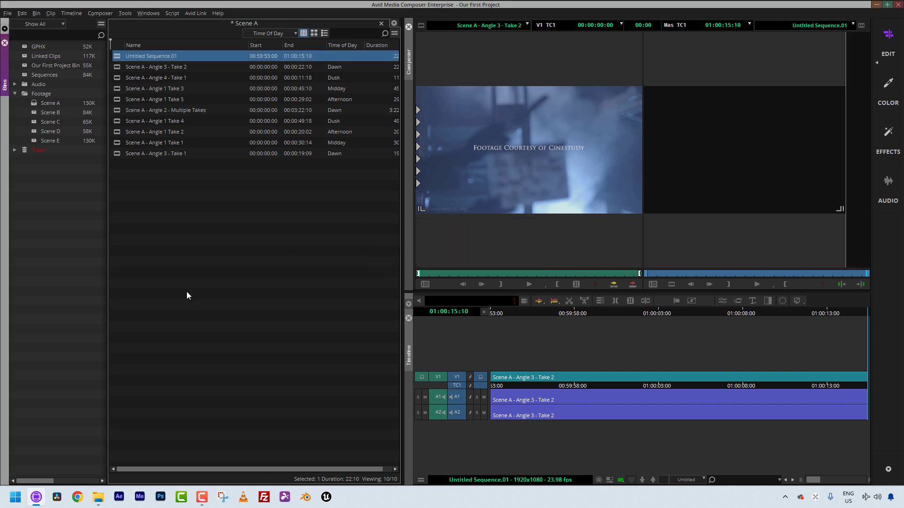